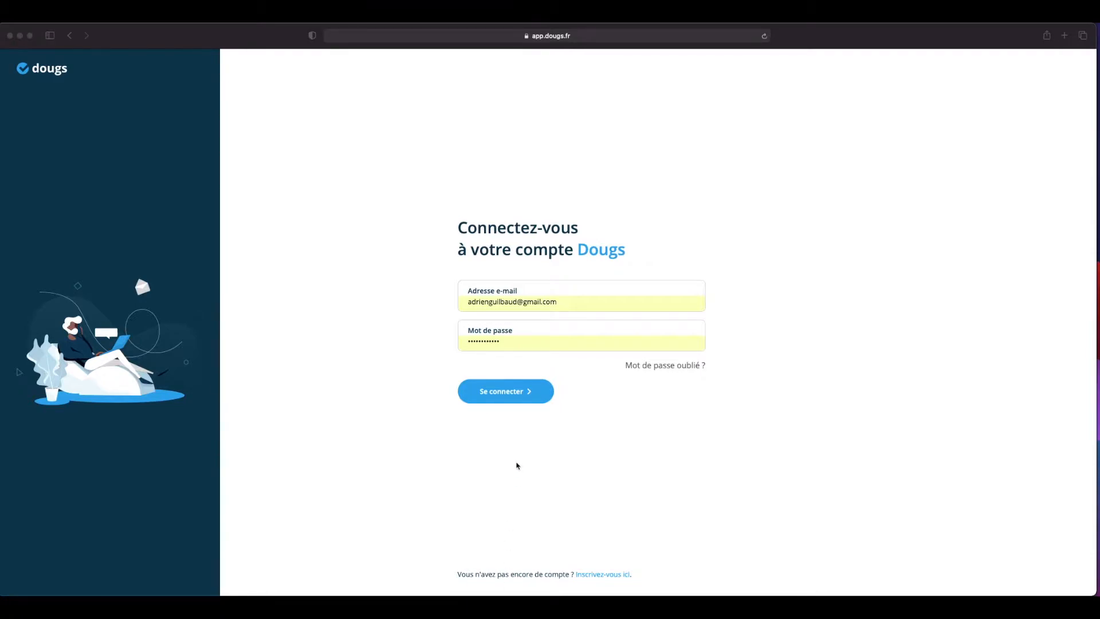
Step: Sign in with the prefilled credentials and mark the new balance-sheet questionnaire task as seen
left_click(521, 392)
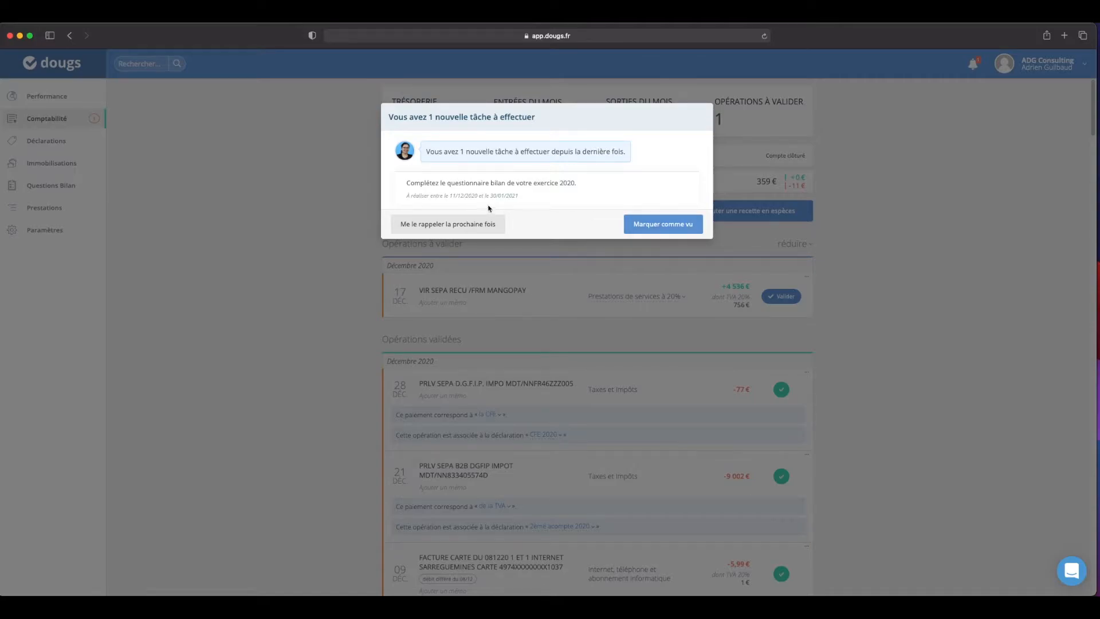
left_click_drag(425, 184, 542, 186)
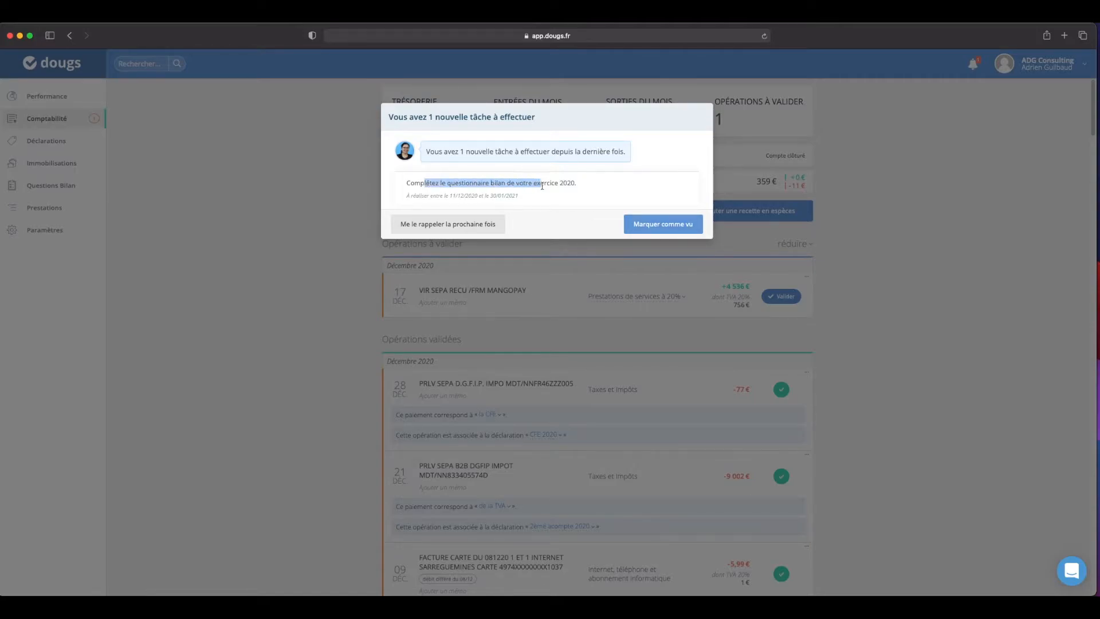
left_click(673, 234)
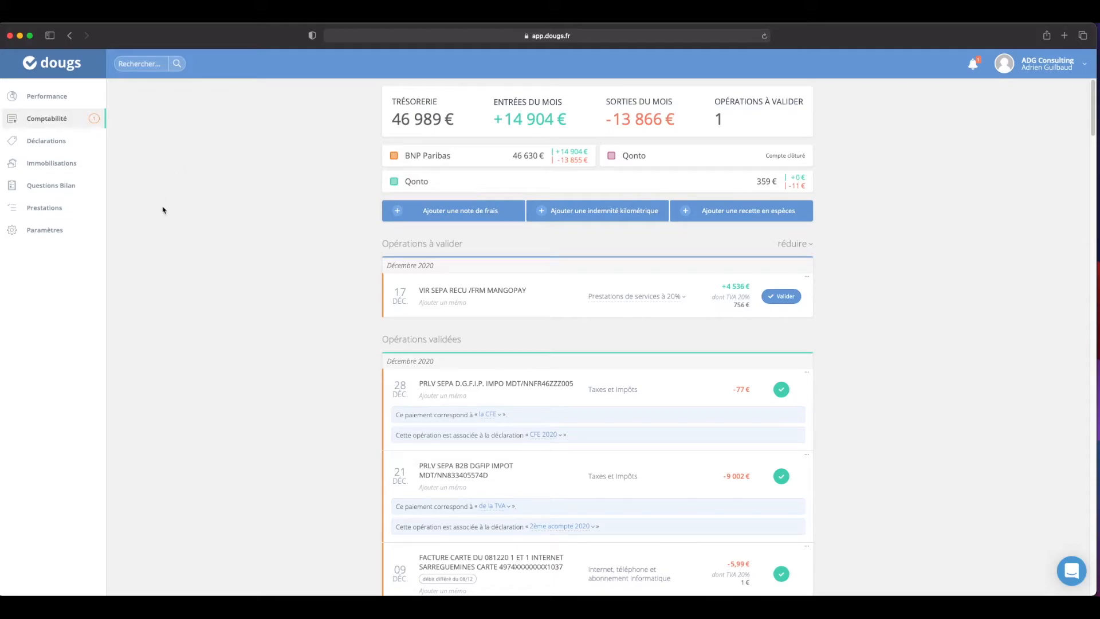
Step: Open the 2020 balance-sheet questionnaire and look inside its Relevés bancaires section, then collapse that section again
left_click(53, 191)
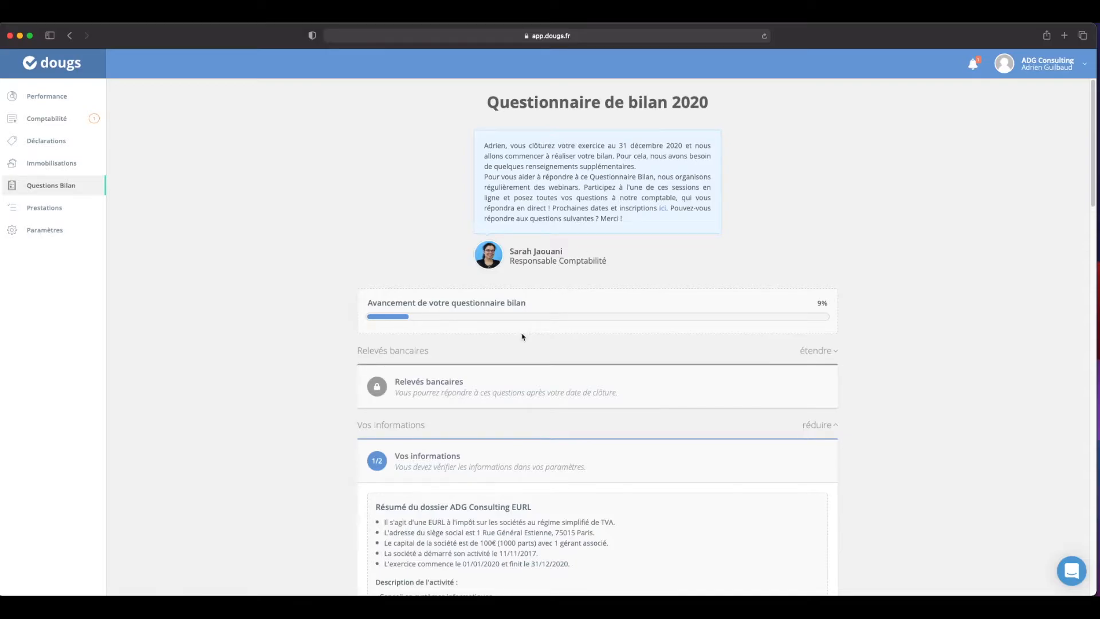
scroll(767, 360, "down", 5)
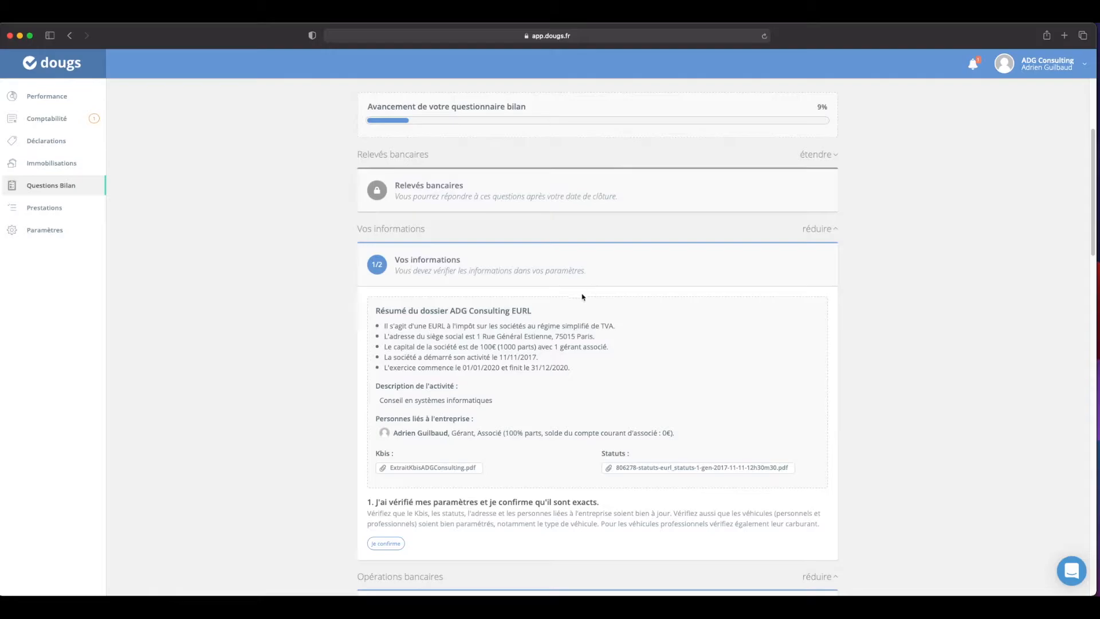
scroll(509, 269, "up", 1)
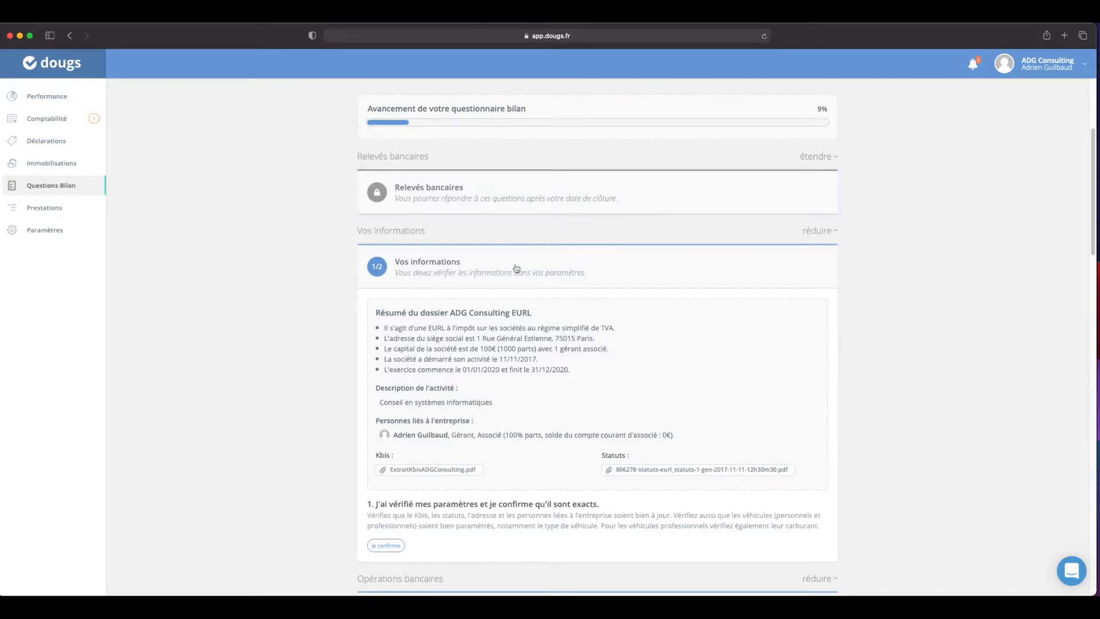
left_click(570, 211)
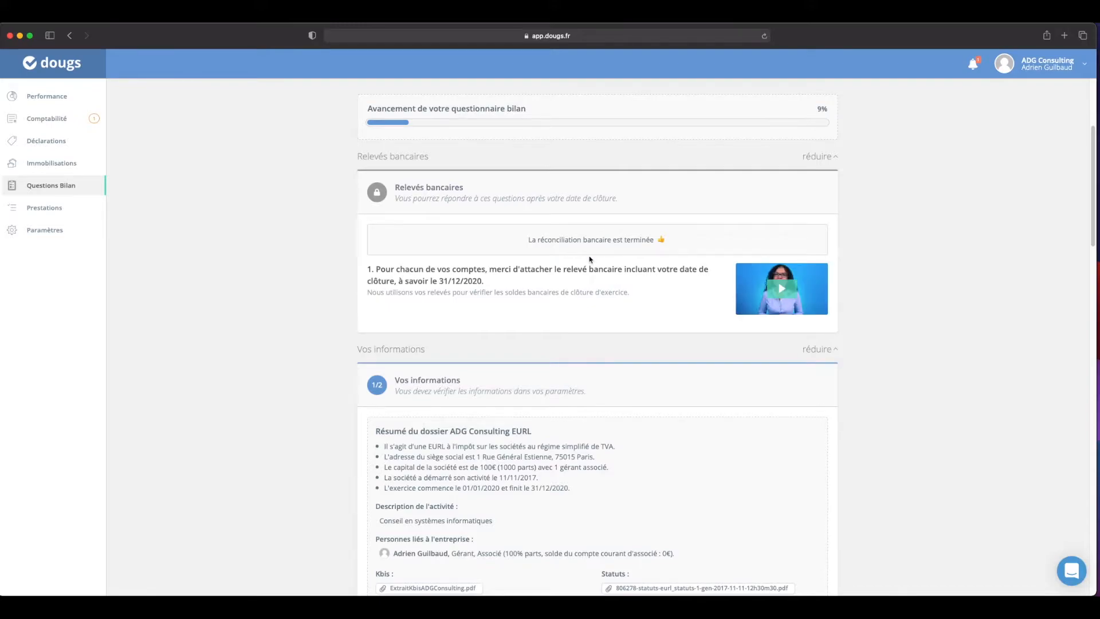
left_click(429, 196)
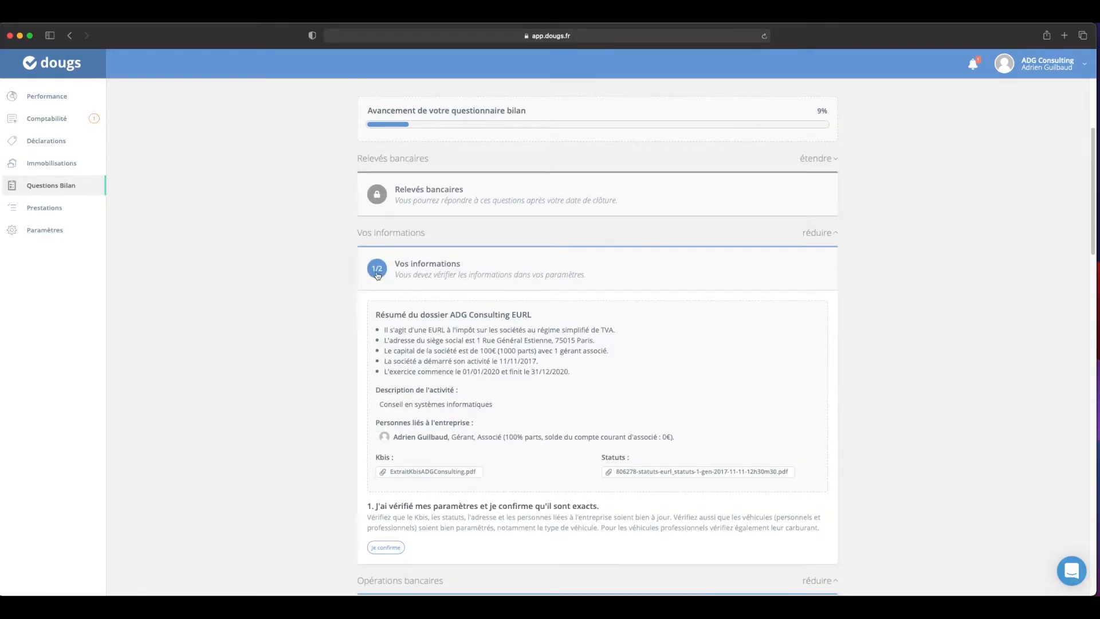
Step: Review the company summary under Vos informations and confirm that the company data has been verified and is exact
scroll(378, 278, "down", 4)
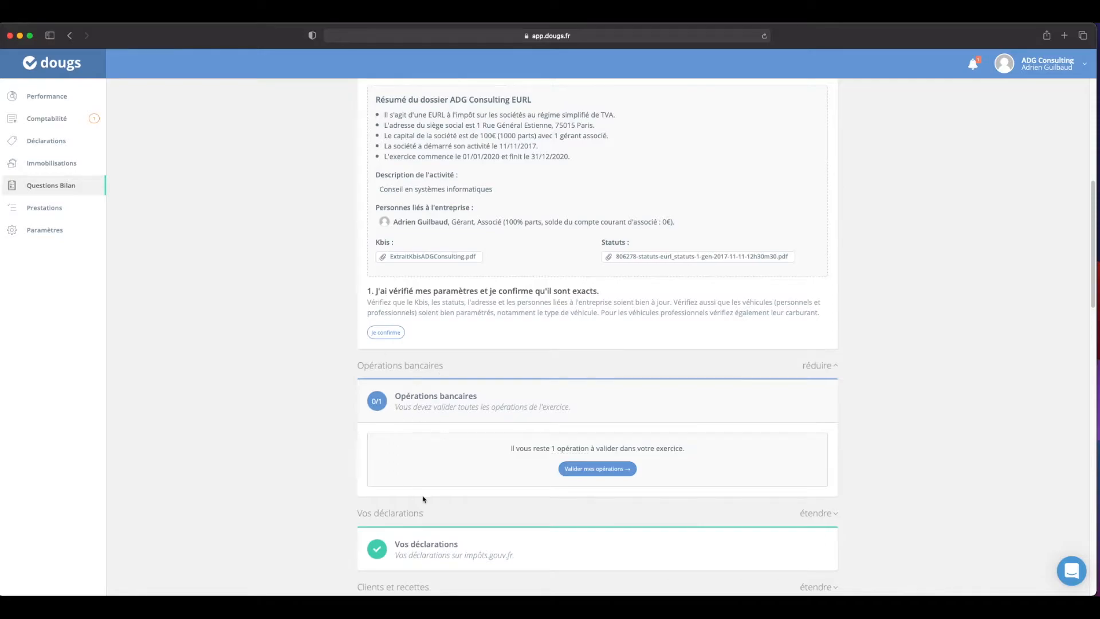
scroll(484, 424, "up", 4)
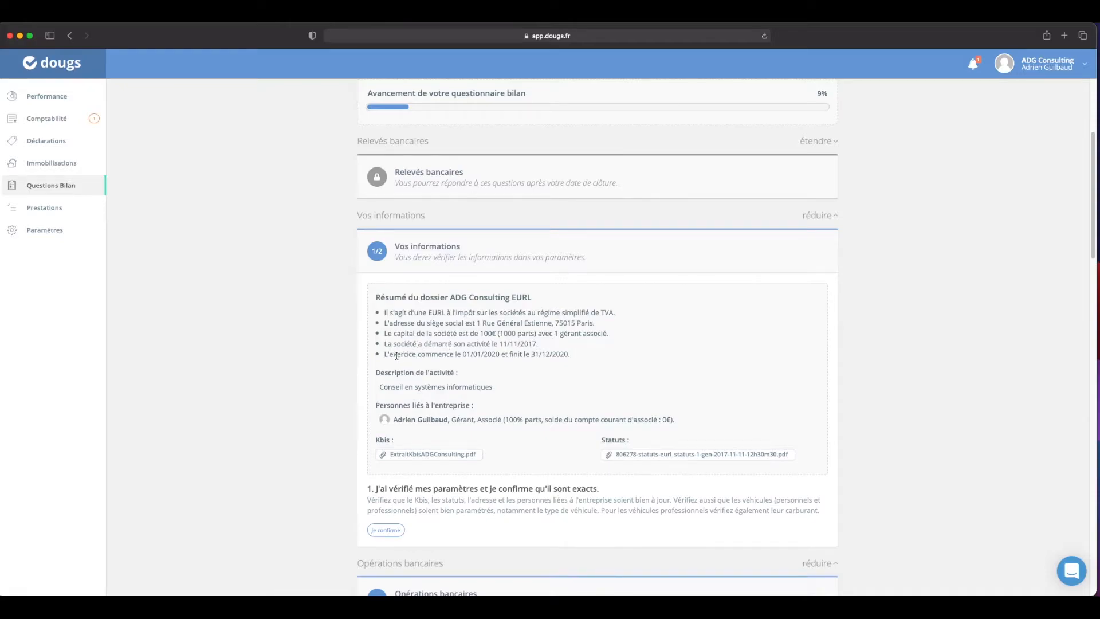
left_click_drag(390, 354, 578, 356)
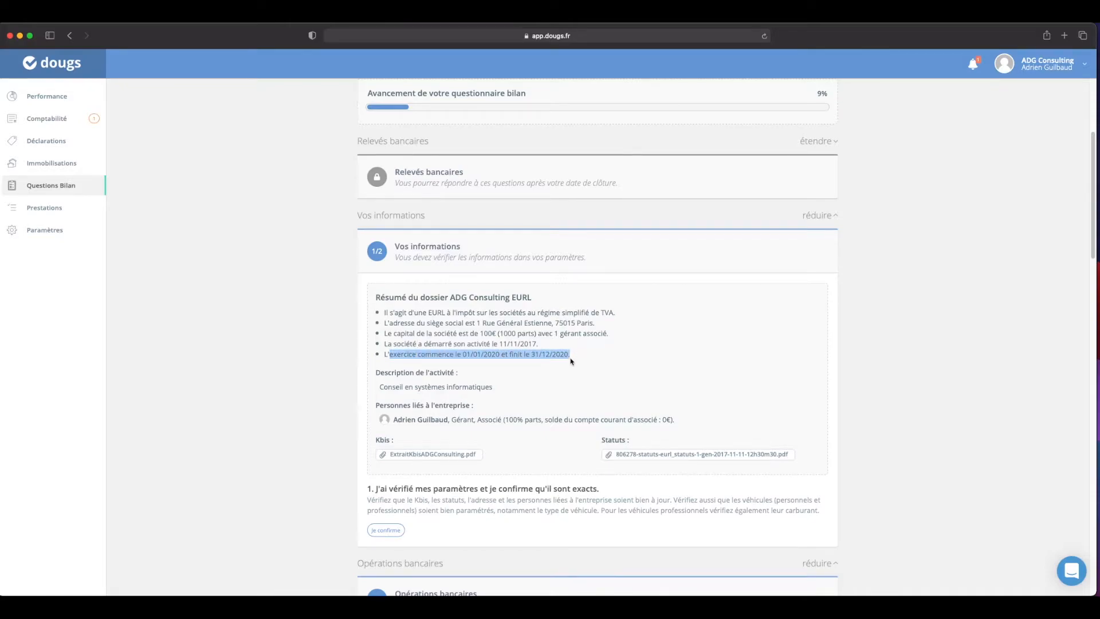
left_click(573, 357)
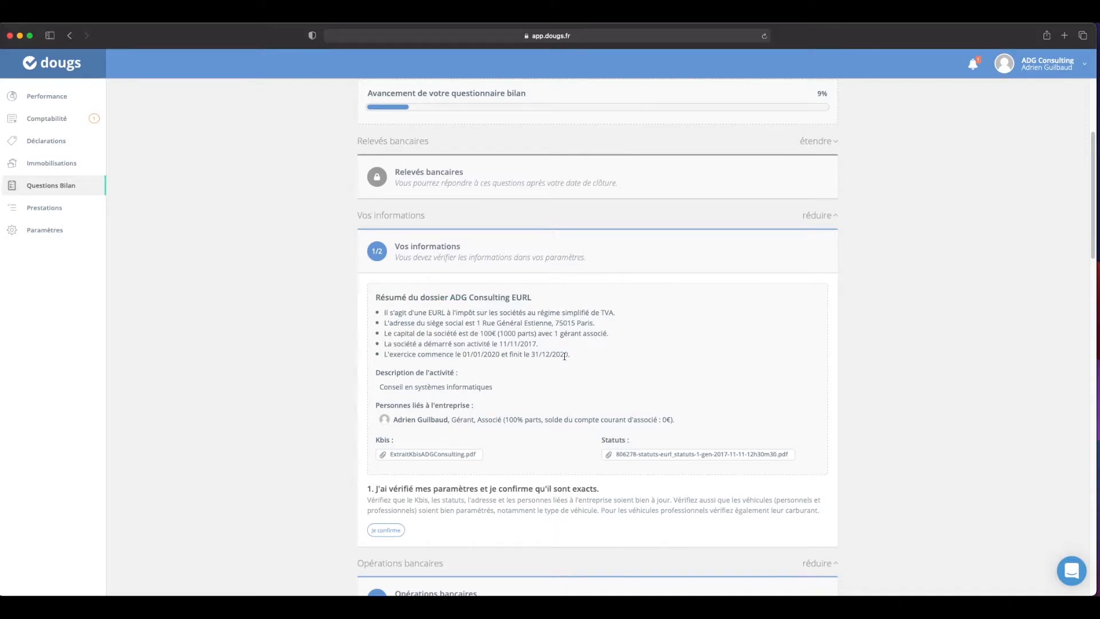
scroll(414, 503, "up", 1)
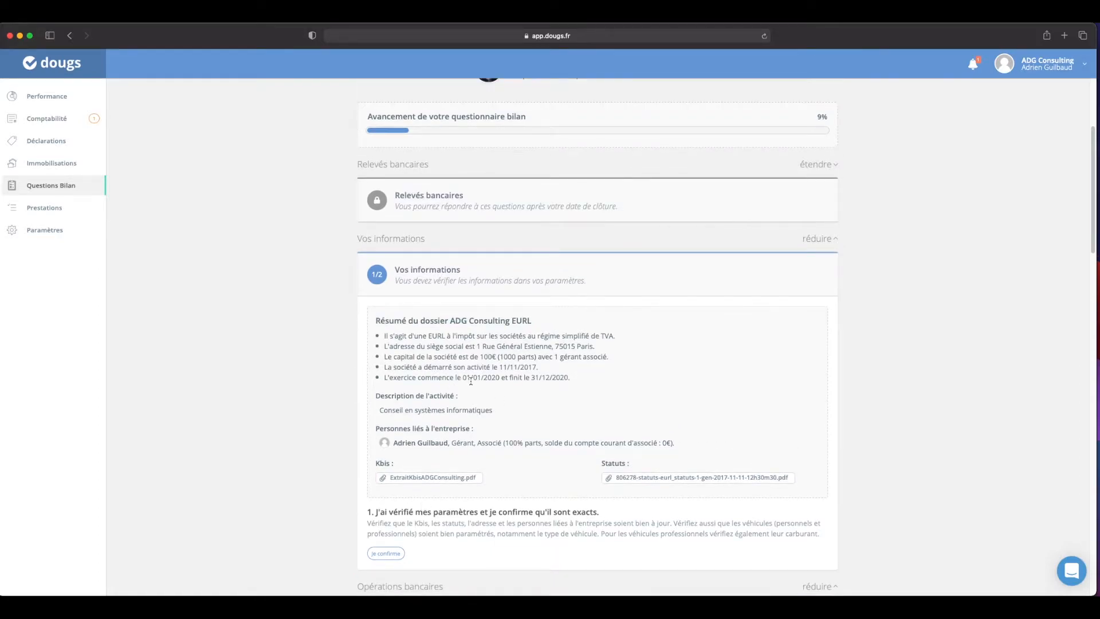
scroll(455, 438, "down", 1)
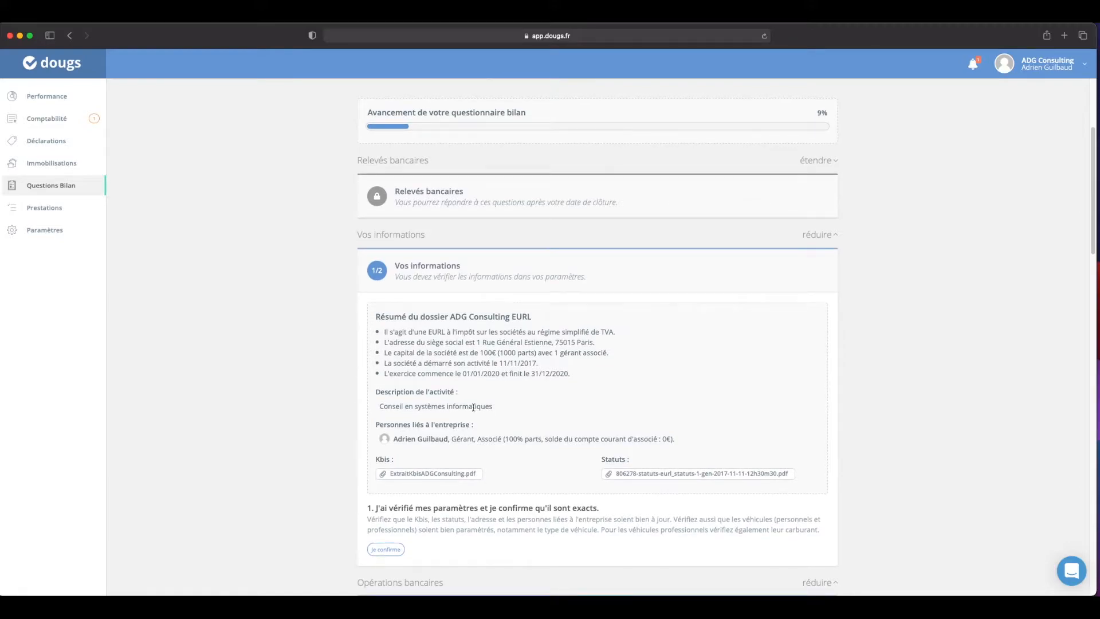
scroll(479, 447, "down", 1)
scroll(479, 447, "down", 1)
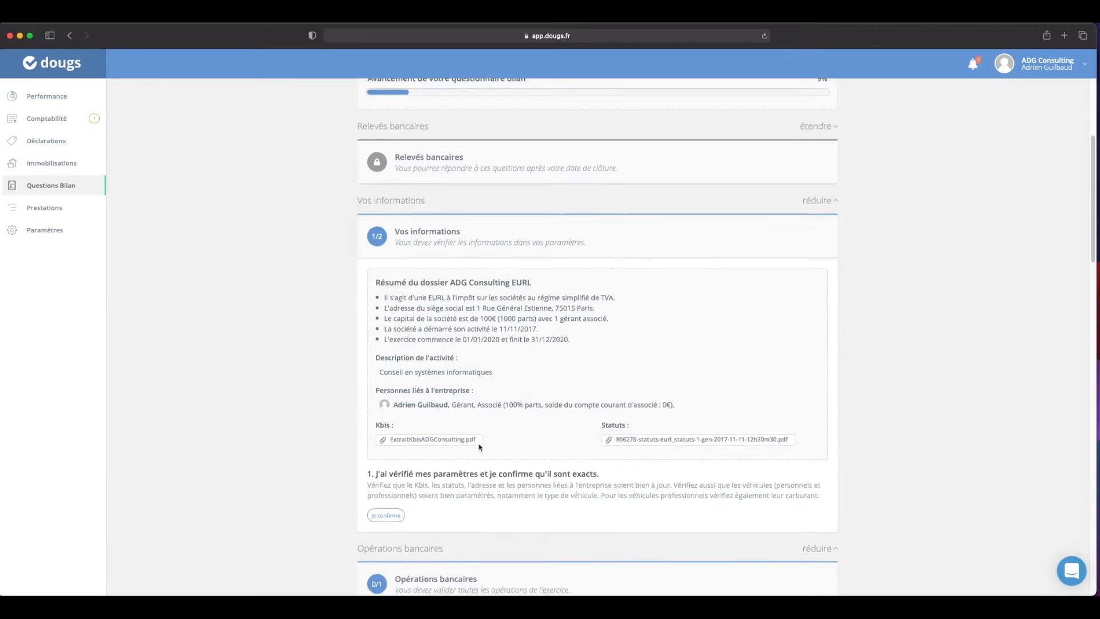
scroll(481, 463, "down", 1)
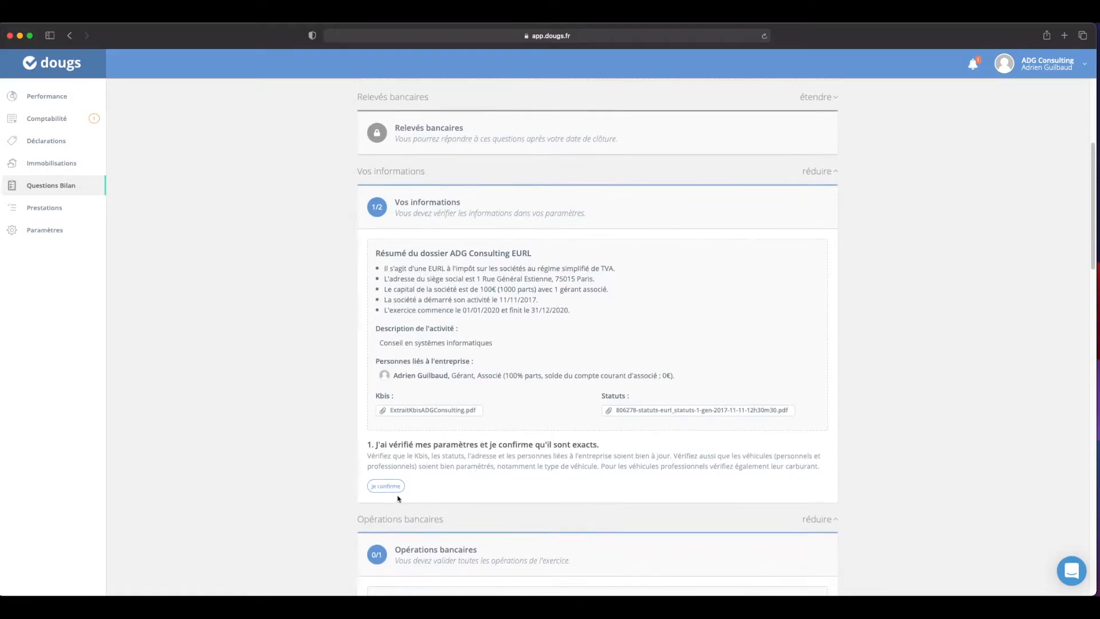
left_click(395, 490)
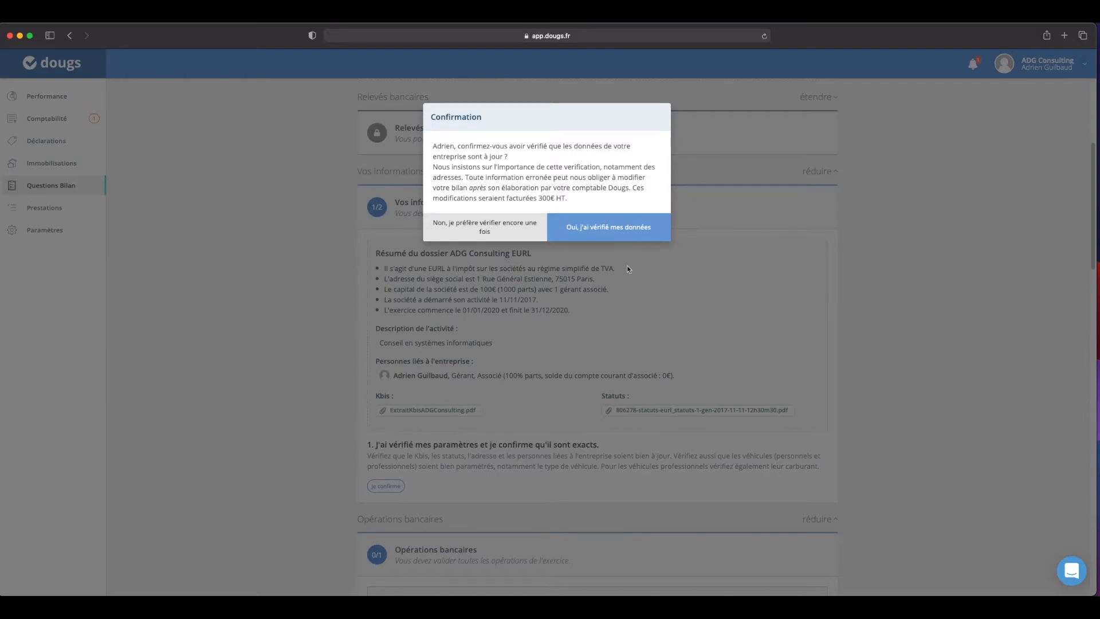
left_click(633, 226)
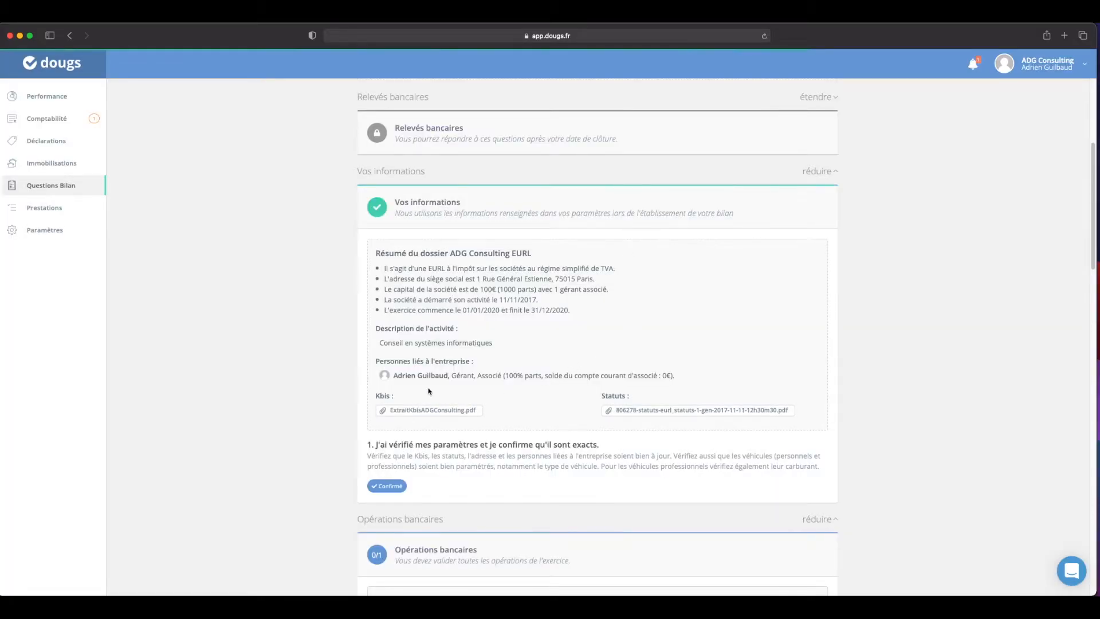
Step: Examine the Opérations bancaires and Vos déclarations sections and the locked client and expense sections of the questionnaire
scroll(375, 385, "down", 3)
scroll(376, 385, "down", 3)
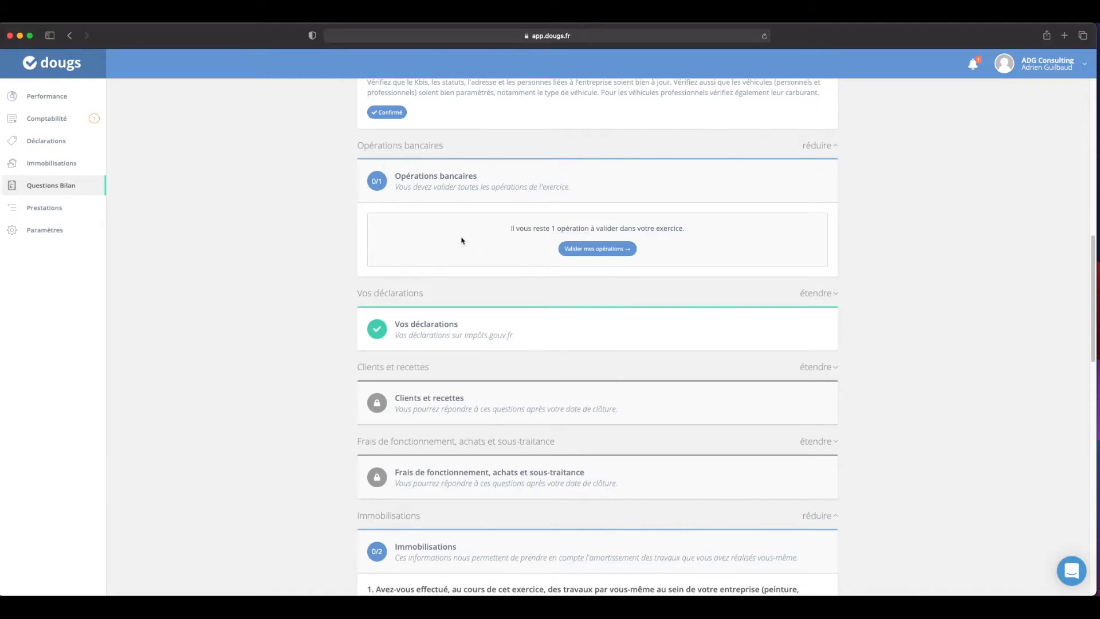
scroll(464, 272, "up", 2)
scroll(465, 279, "down", 4)
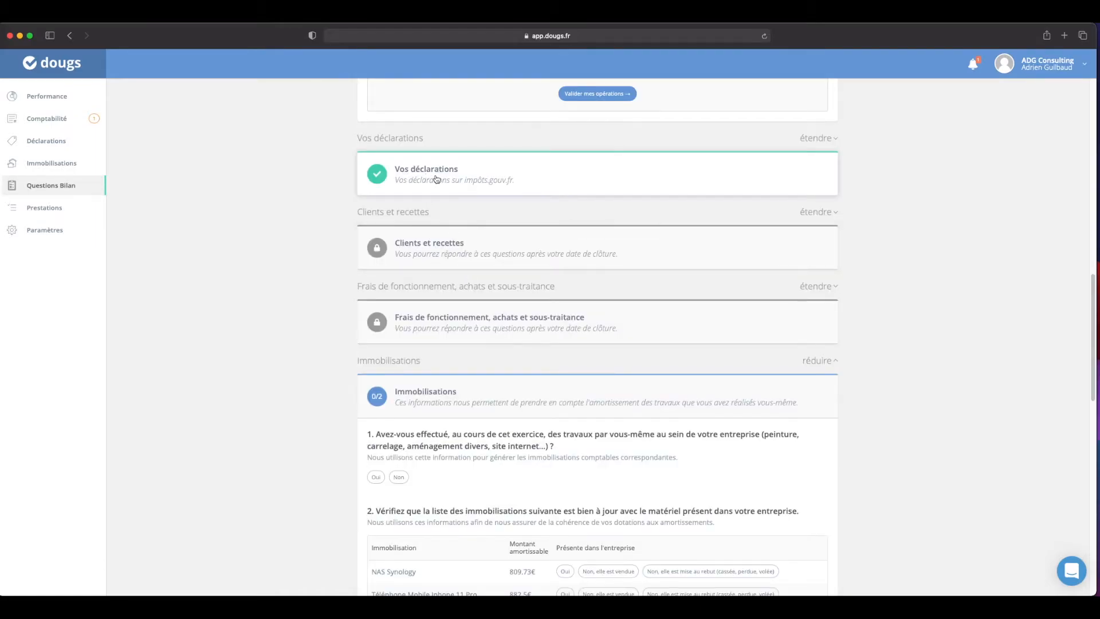
left_click(487, 180)
left_click(483, 181)
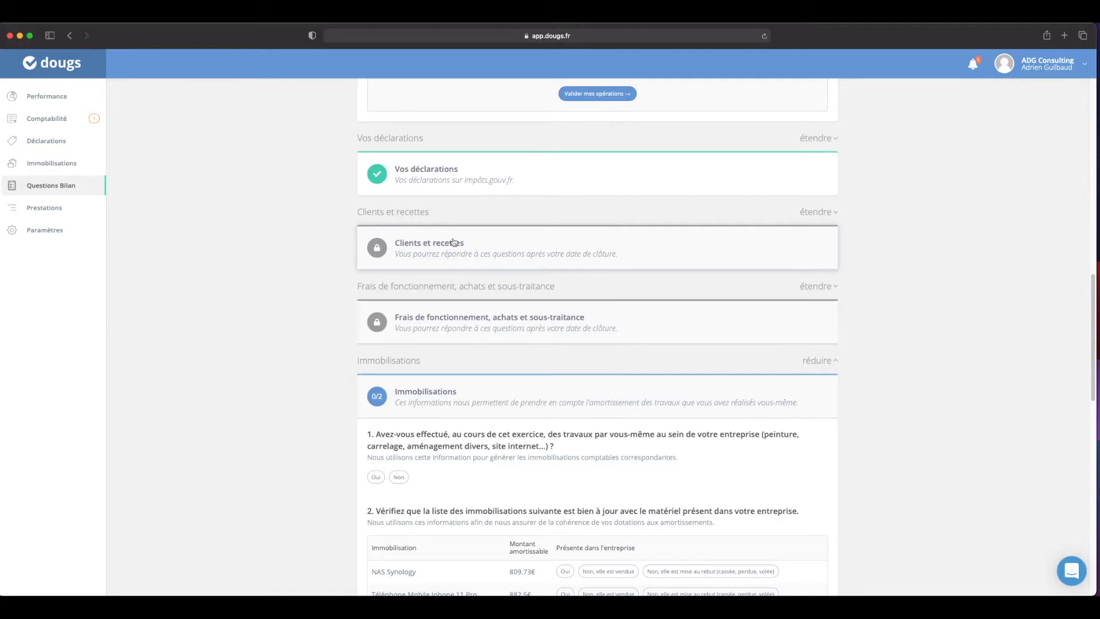
scroll(453, 362, "down", 1)
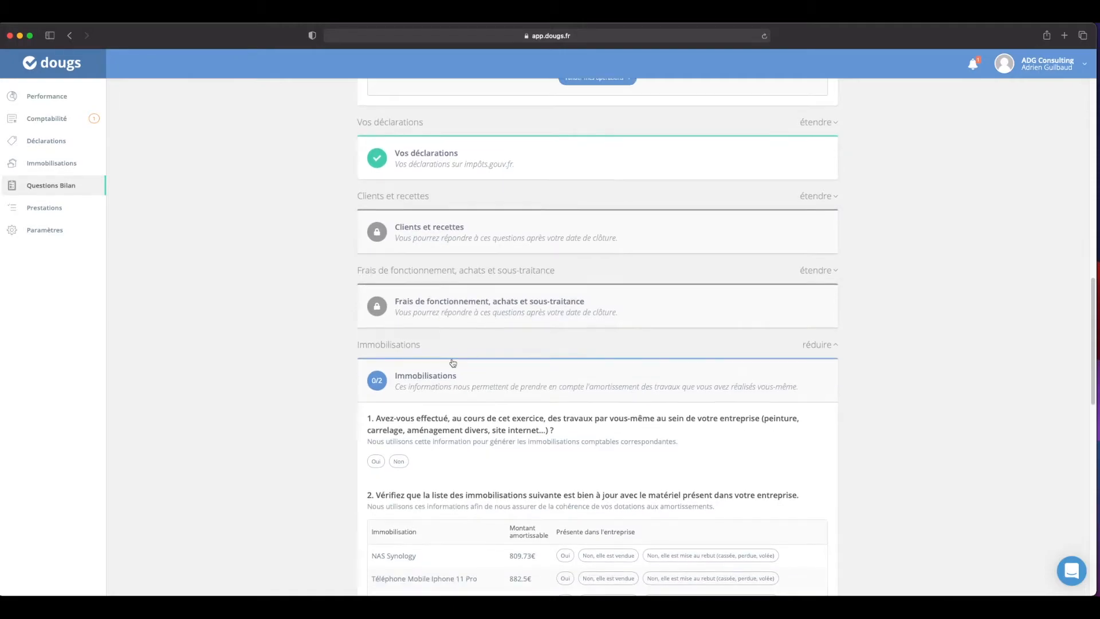
scroll(452, 362, "down", 1)
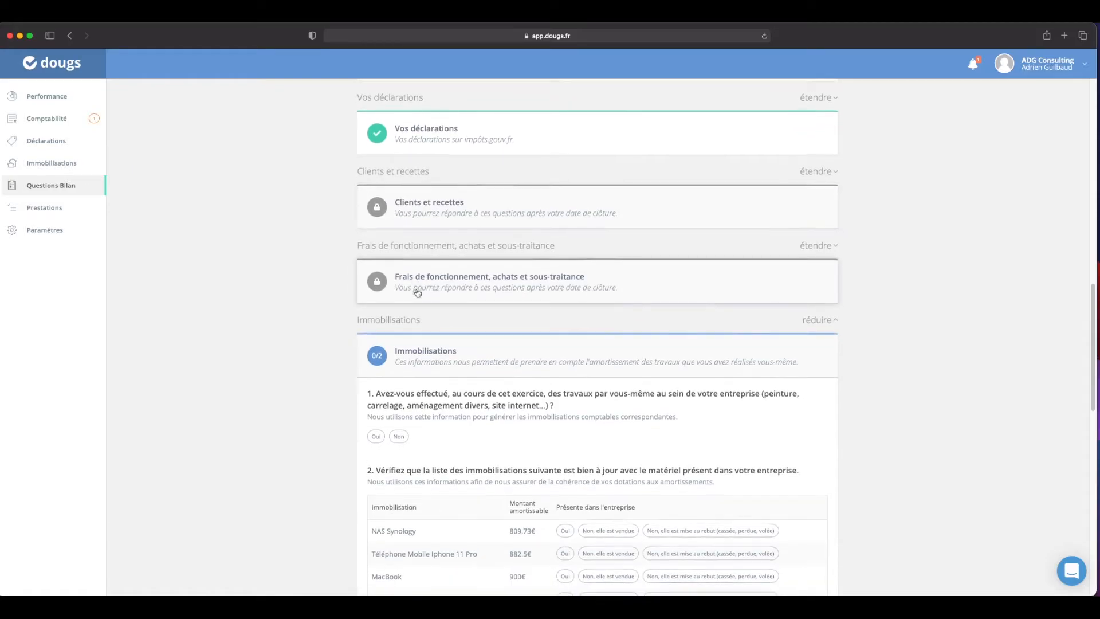
Step: Answer Non to the Immobilisations question about works carried out by yourself within the company during the year
scroll(417, 293, "down", 10)
scroll(417, 293, "up", 5)
scroll(417, 292, "up", 1)
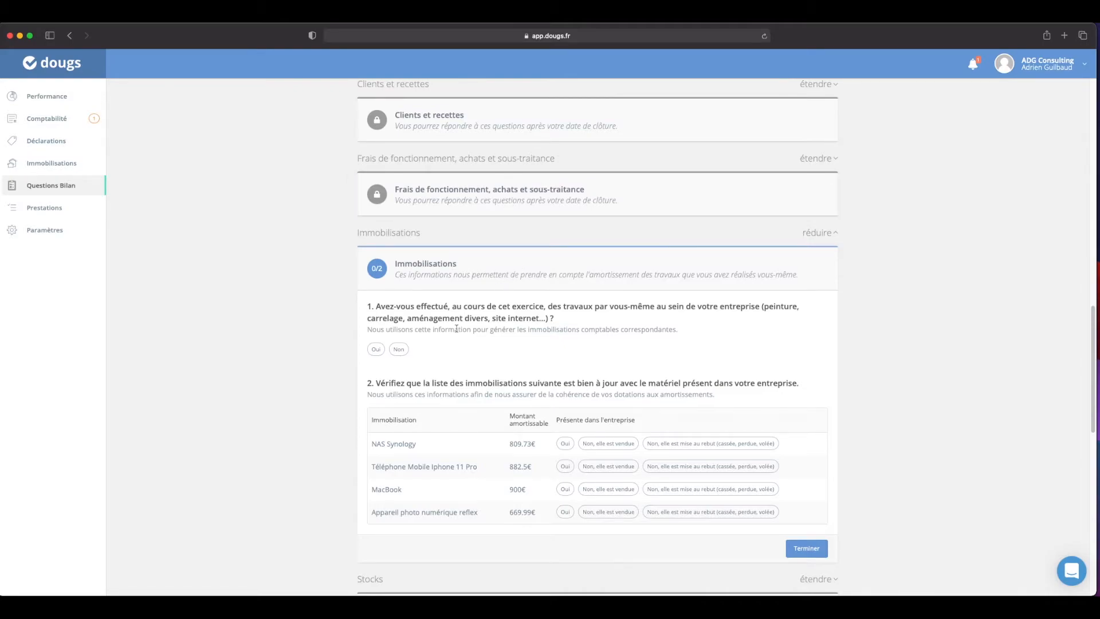
scroll(458, 326, "down", 3)
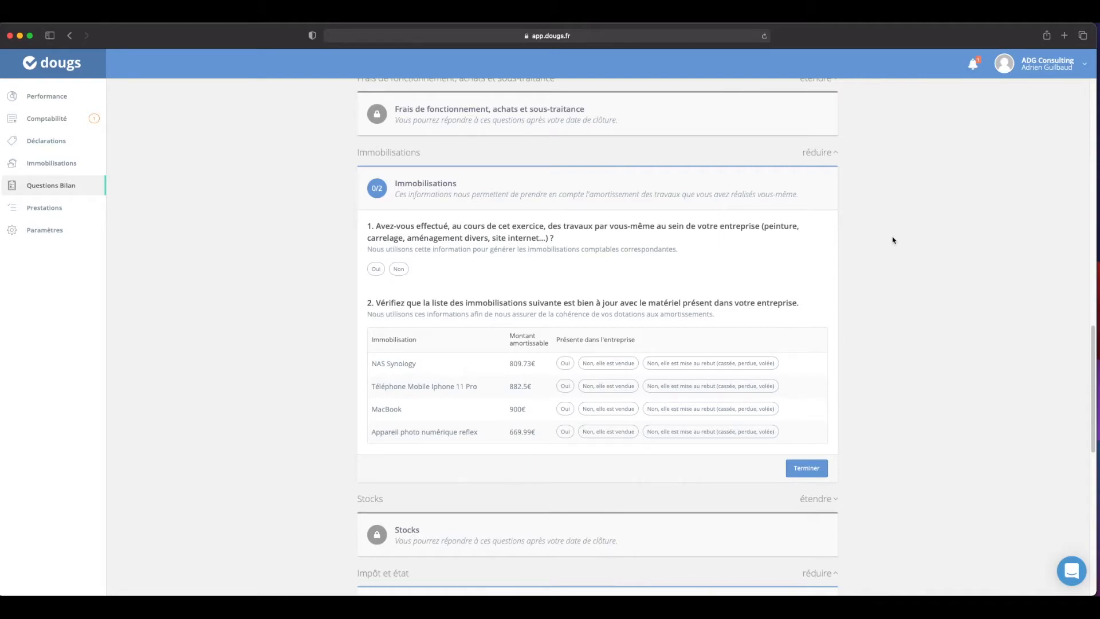
left_click(396, 271)
Step: Mark the NAS Synology, iPhone 11 Pro, MacBook and digital reflex camera as present in the company and finish the Immobilisations section
scroll(271, 359, "down", 1)
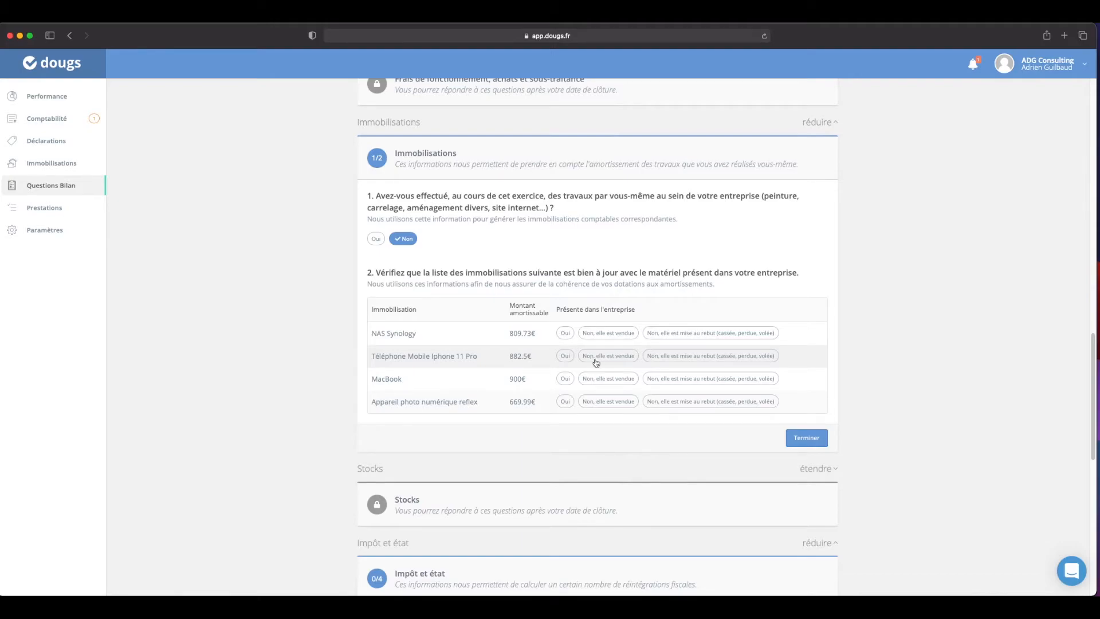
left_click(570, 334)
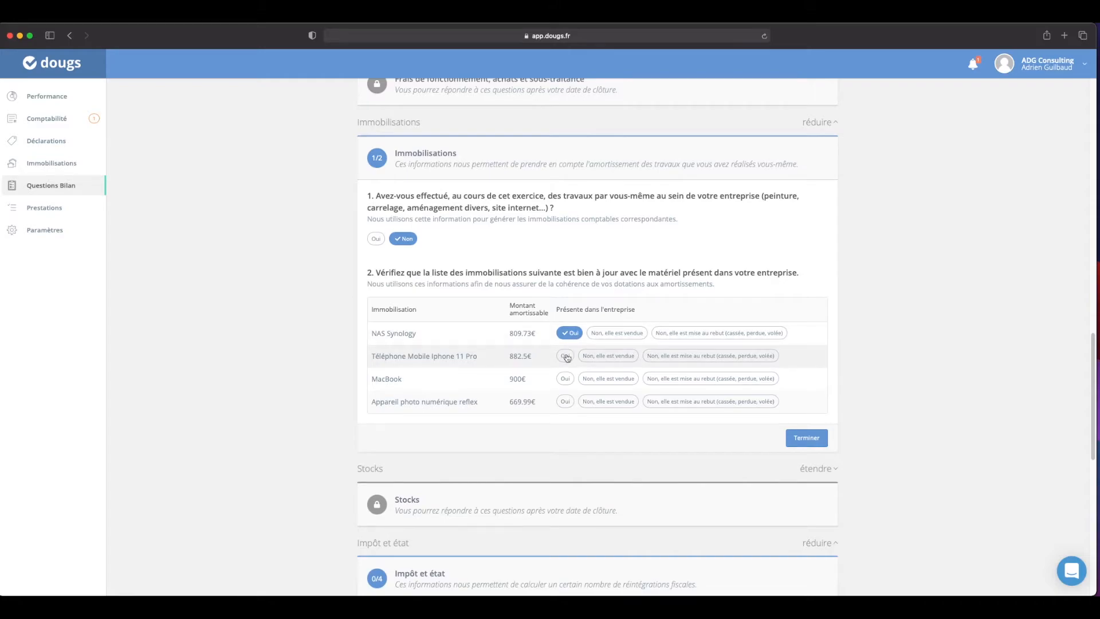
left_click(566, 356)
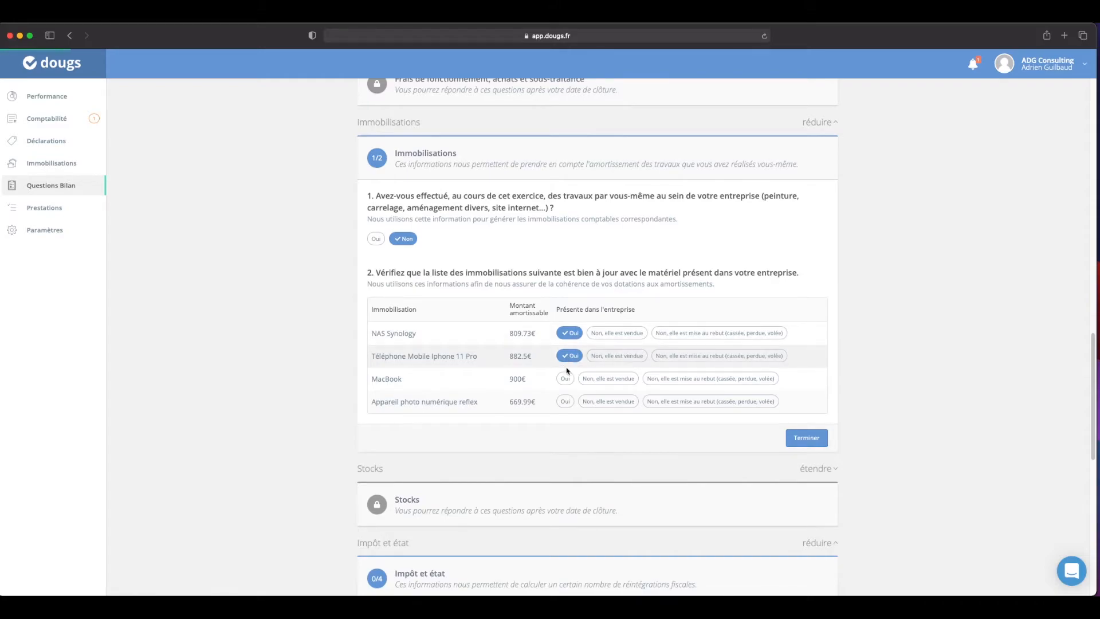
left_click(565, 378)
left_click(565, 401)
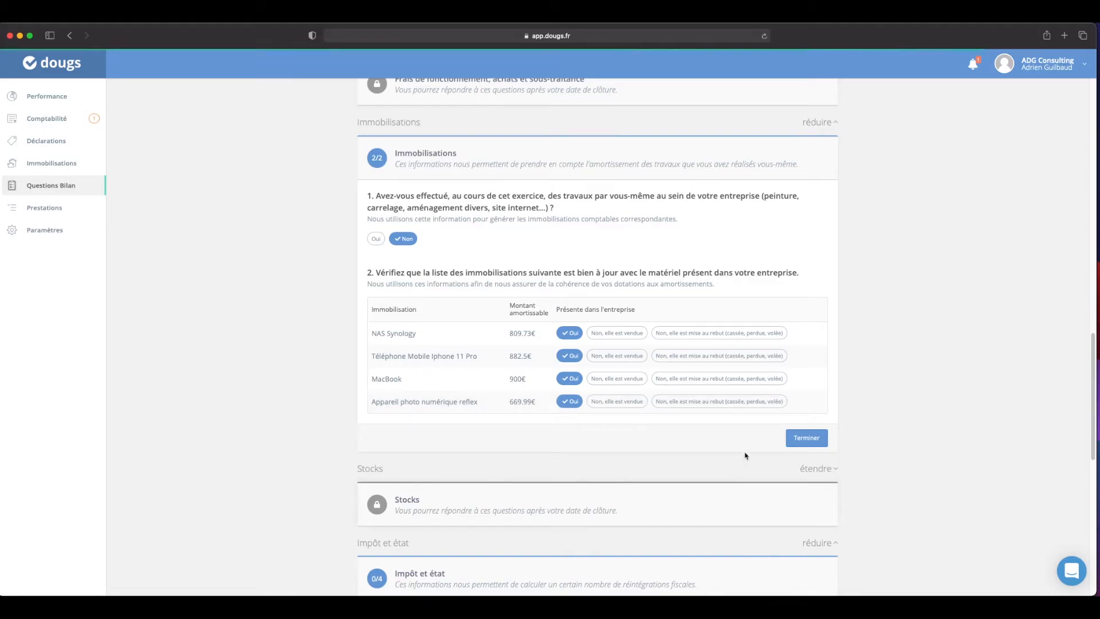
left_click(806, 438)
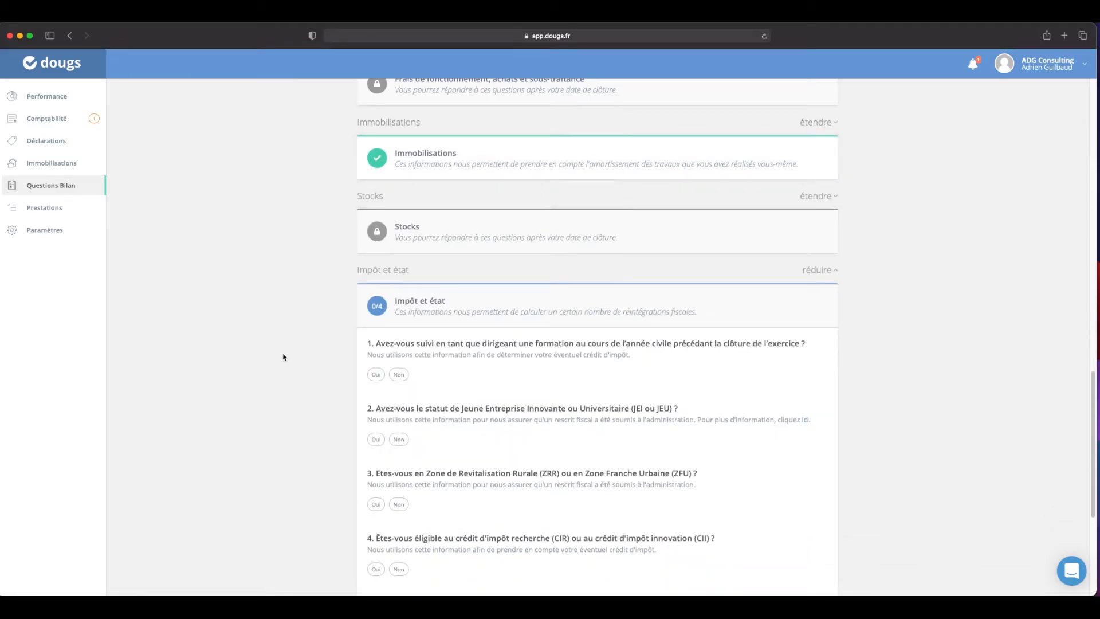
Step: Answer Non to the Impôt et état questions about director training and Jeune Entreprise Innovante ou Universitaire status
scroll(283, 356, "down", 3)
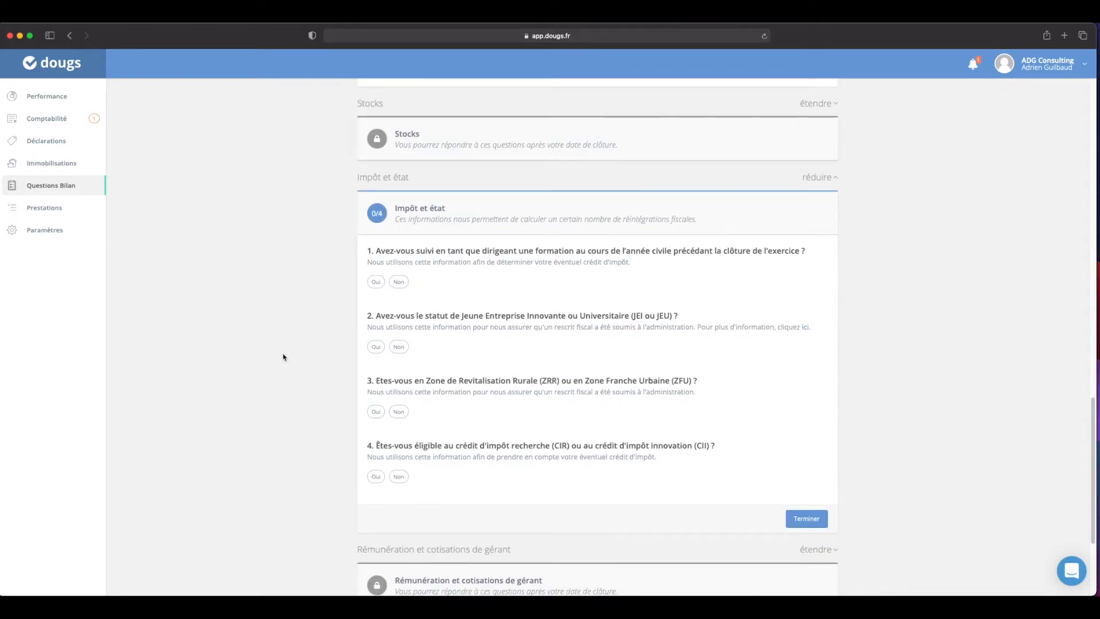
scroll(283, 357, "down", 1)
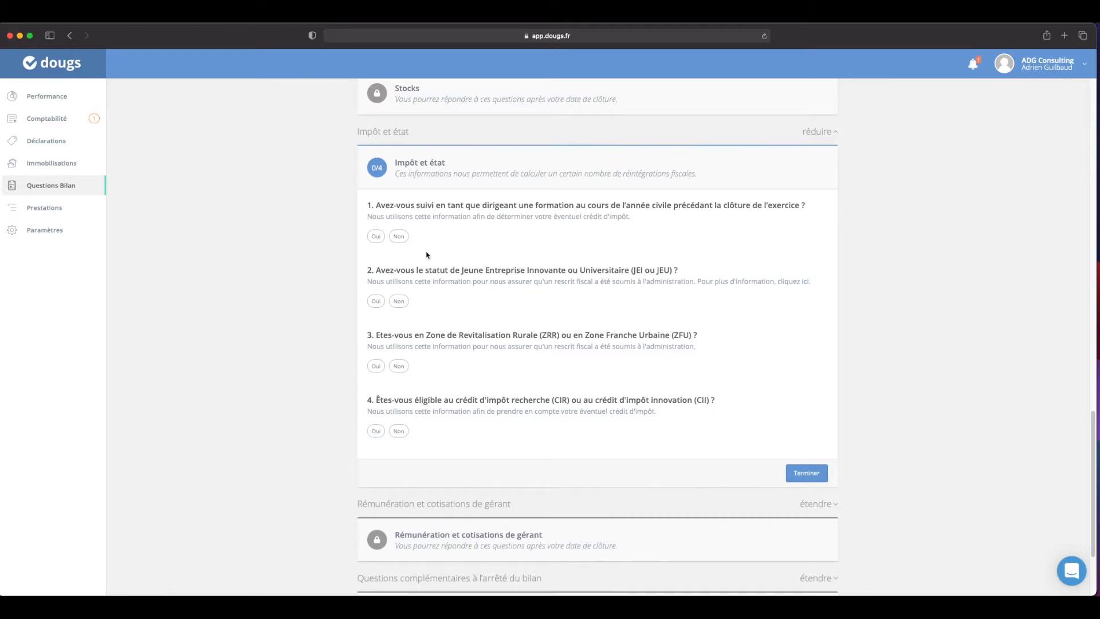
left_click(398, 236)
left_click(399, 301)
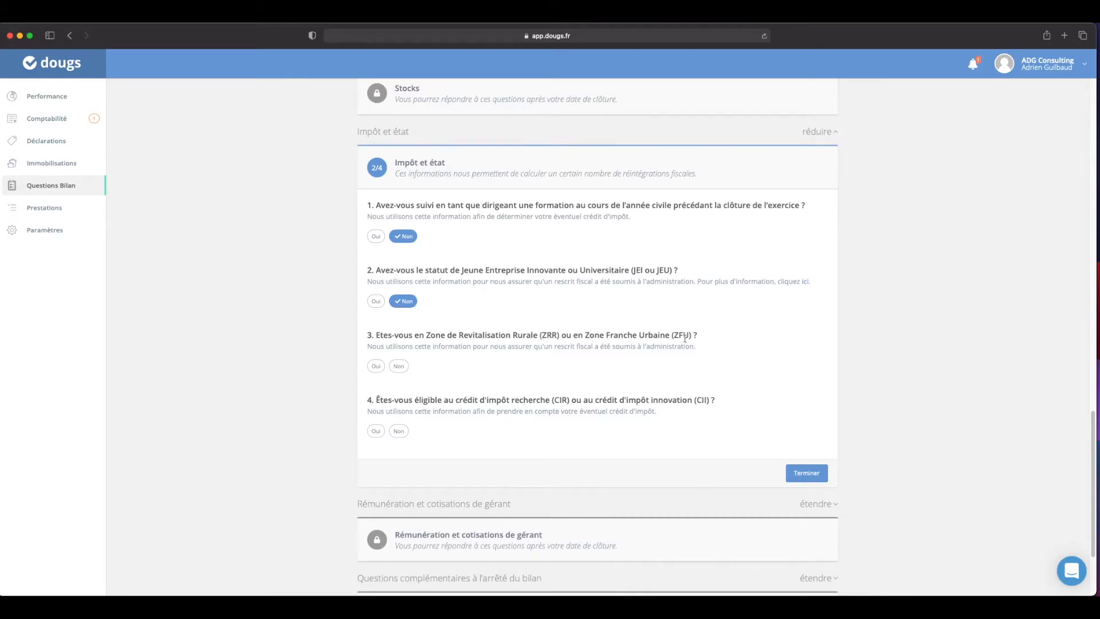
Step: Answer Non to the ZRR/ZFU zone and CIR/CII tax credit questions and finish the Impôt et état section
left_click(397, 367)
left_click_drag(396, 346, 596, 346)
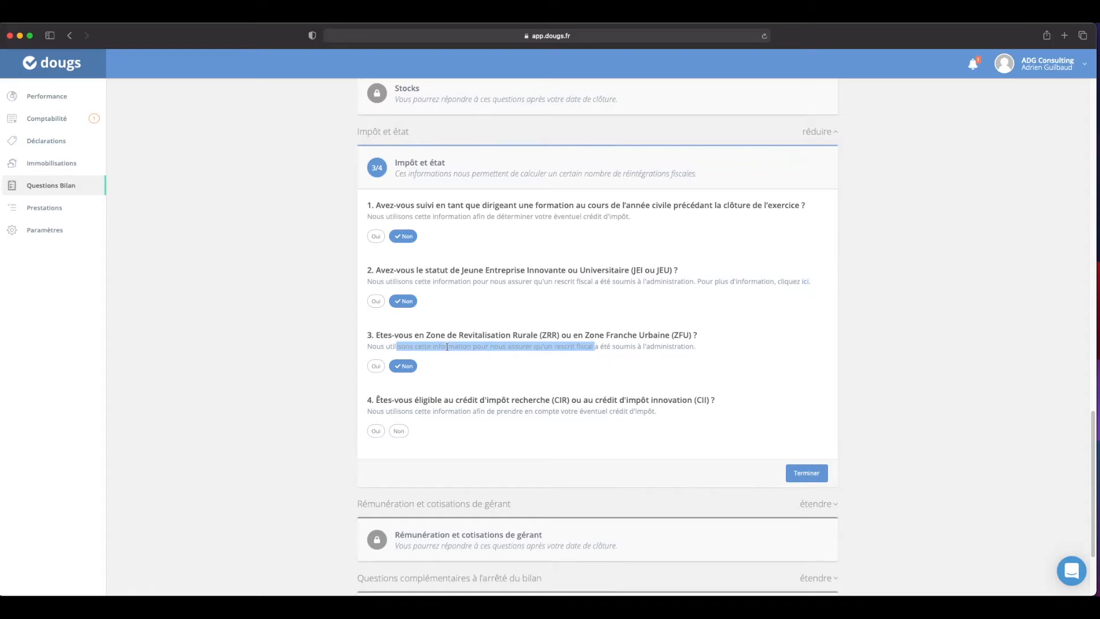
left_click(479, 347)
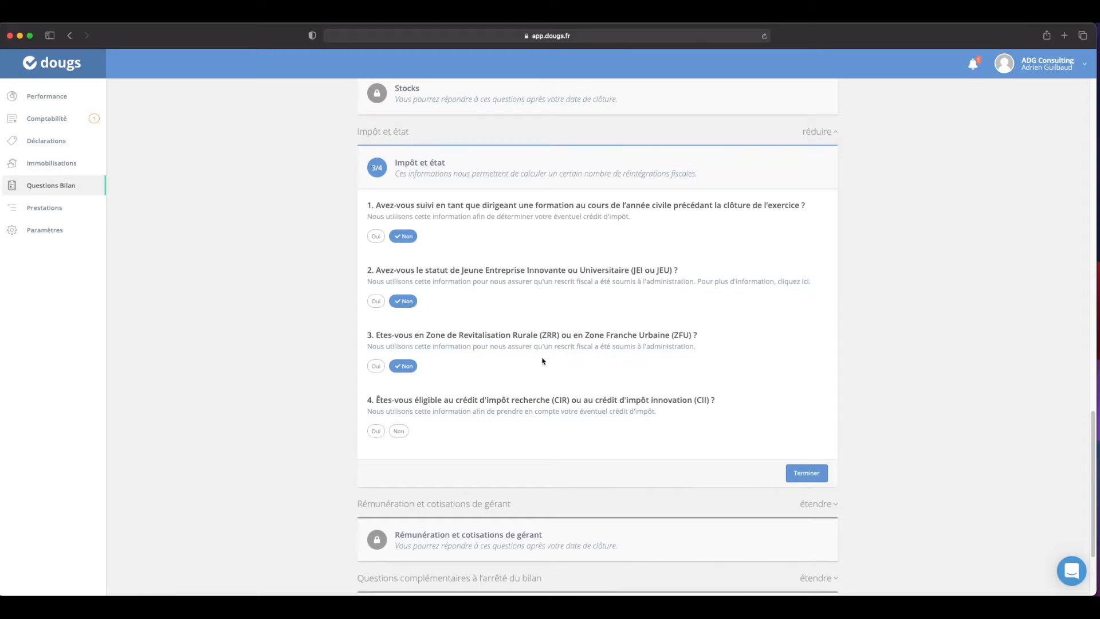
left_click_drag(395, 336, 574, 347)
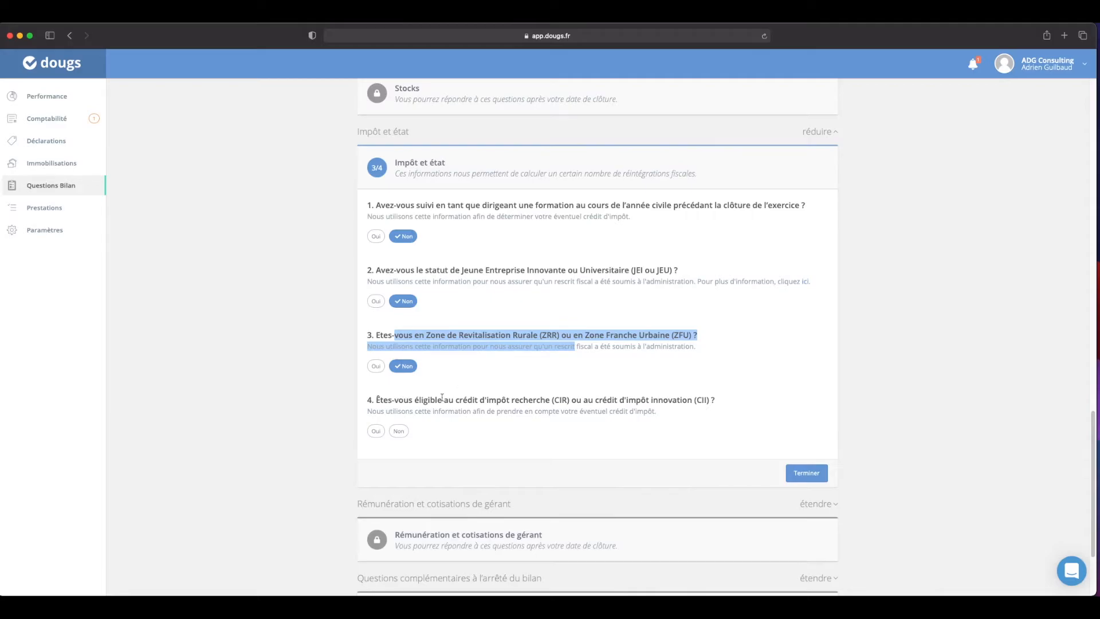
left_click(400, 431)
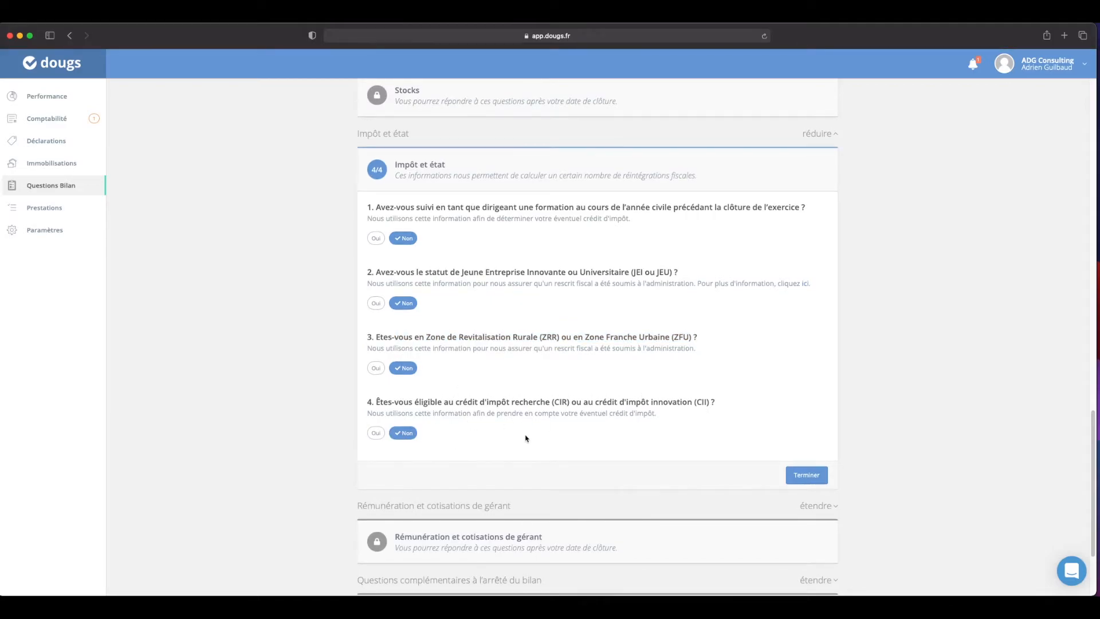
scroll(525, 437, "down", 3)
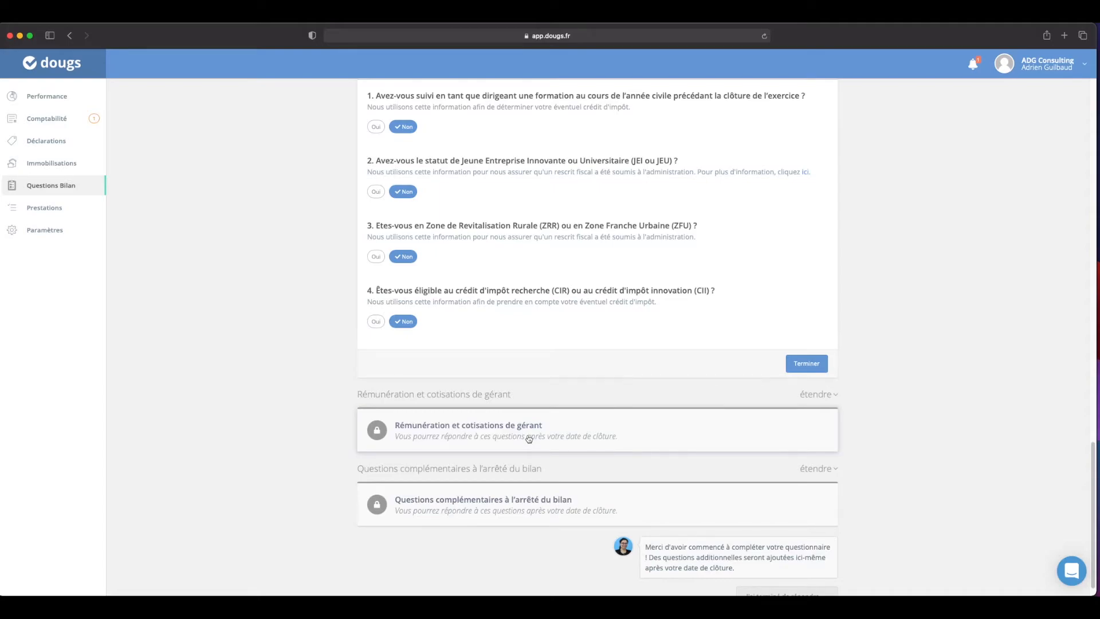
scroll(602, 420, "down", 1)
left_click(786, 346)
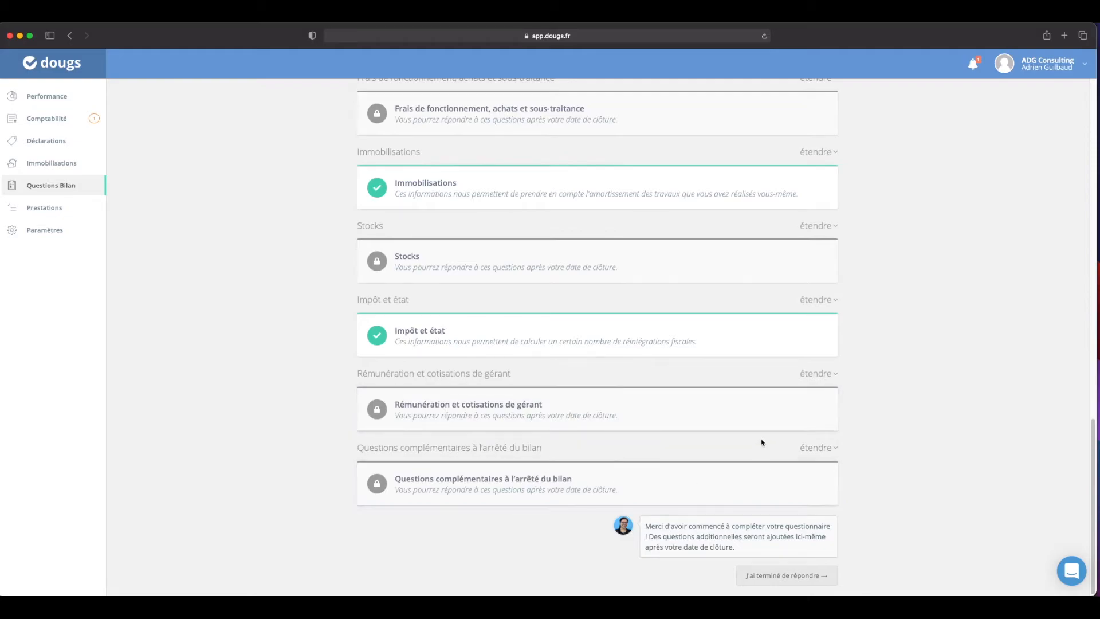
Step: Expand the Rémunération et cotisations de gérant section to read its Madelin attestation question, and review the Impôt et état answers
left_click(819, 378)
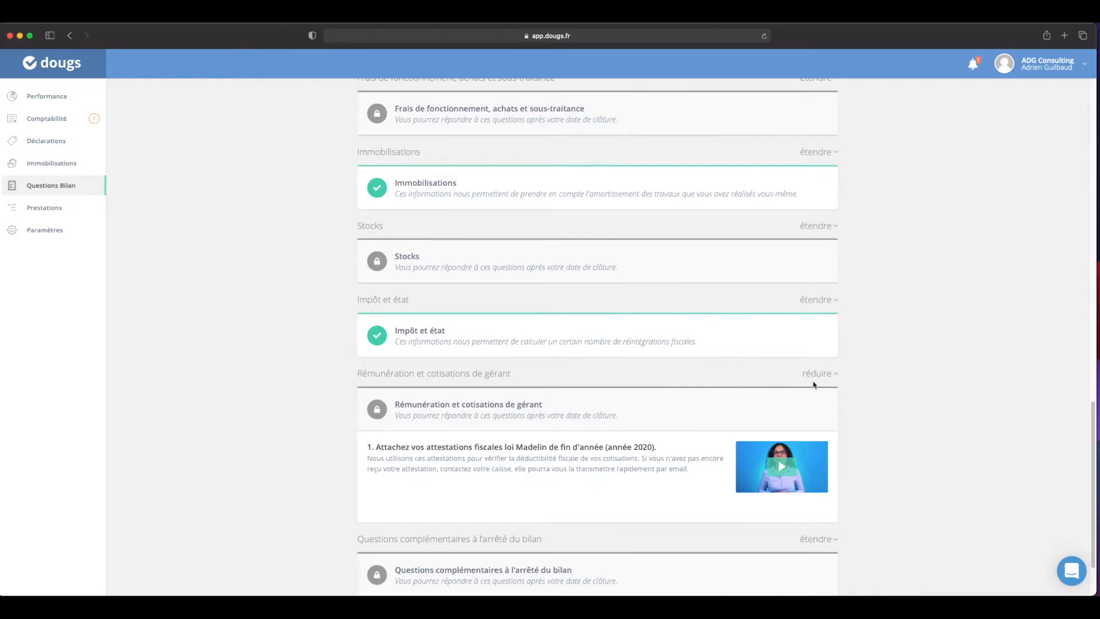
scroll(732, 459, "up", 1)
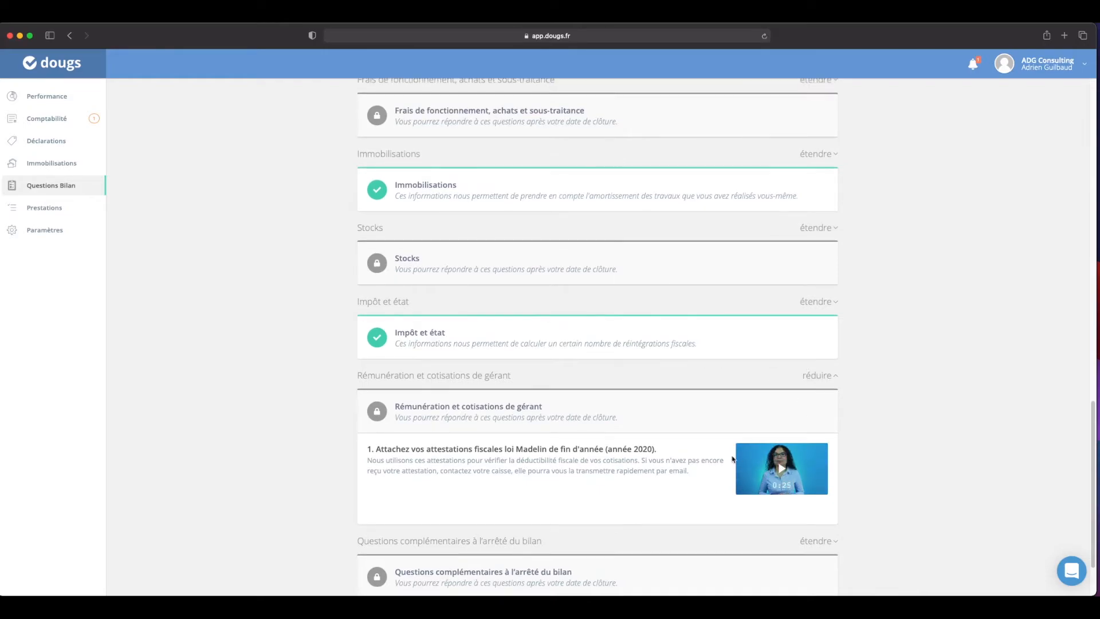
scroll(516, 466, "down", 2)
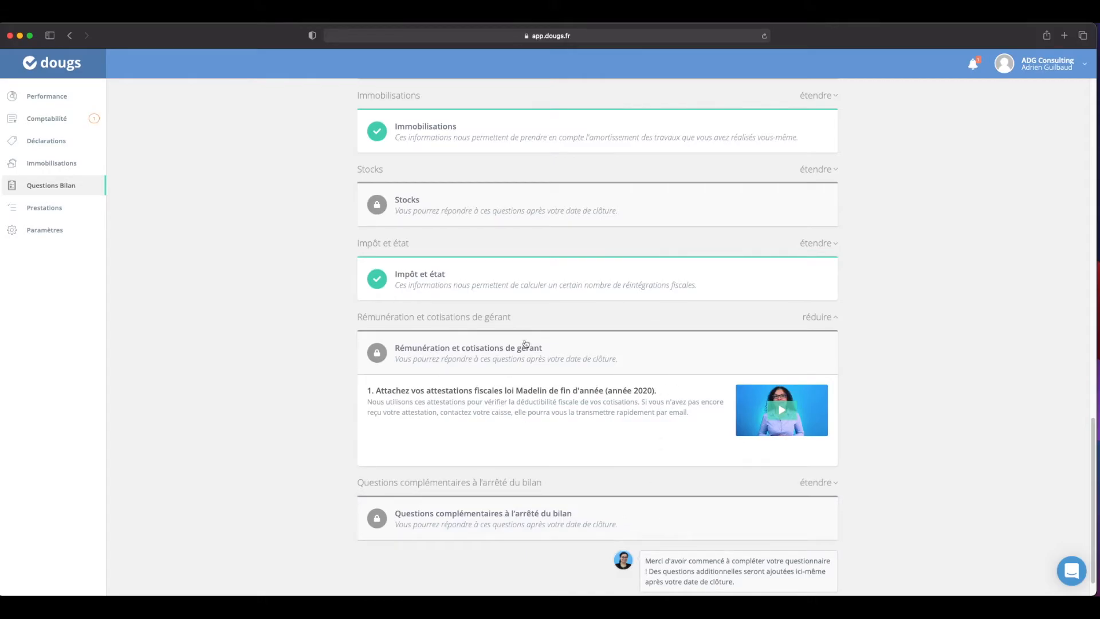
left_click(838, 247)
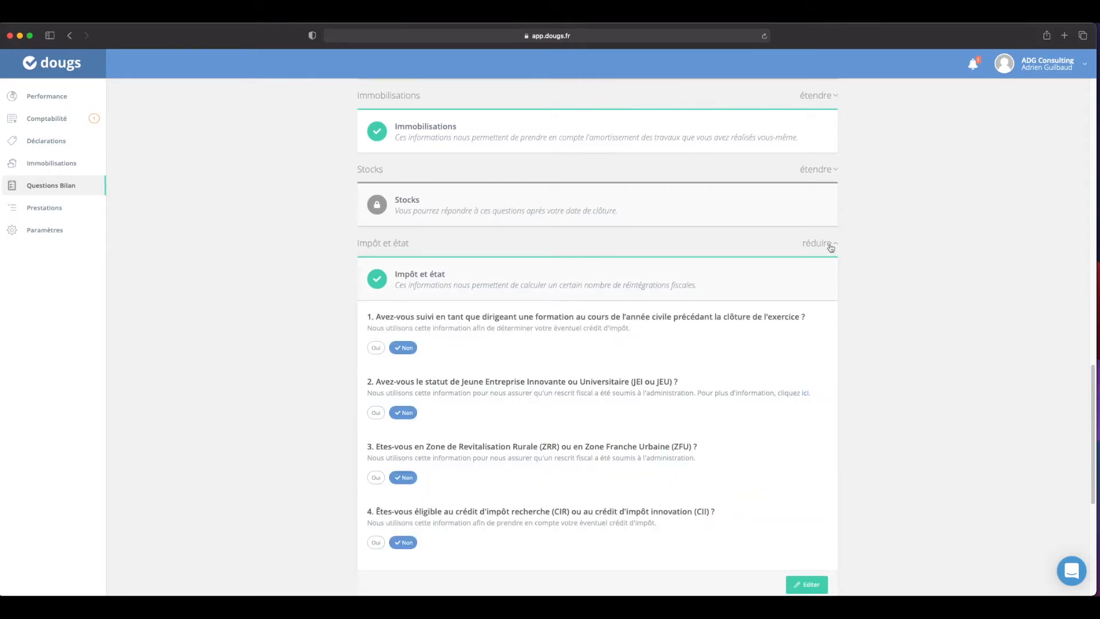
scroll(813, 314, "up", 1)
scroll(815, 316, "down", 6)
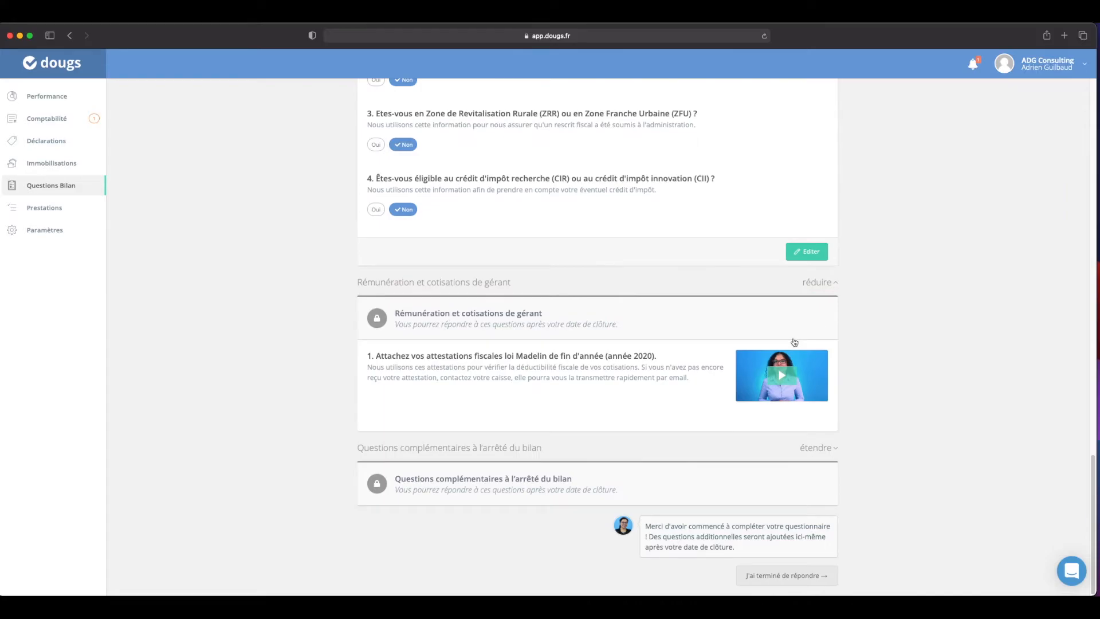
Step: Check the overall progress of the 2020 balance-sheet questionnaire
scroll(793, 344, "up", 10)
scroll(795, 342, "up", 15)
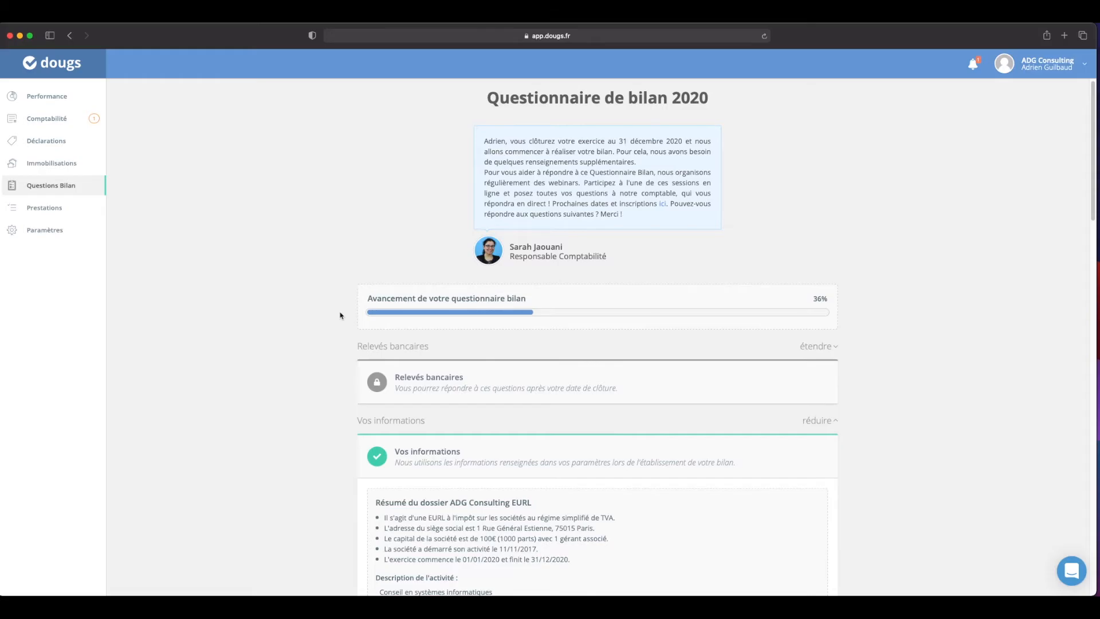
scroll(331, 360, "down", 1)
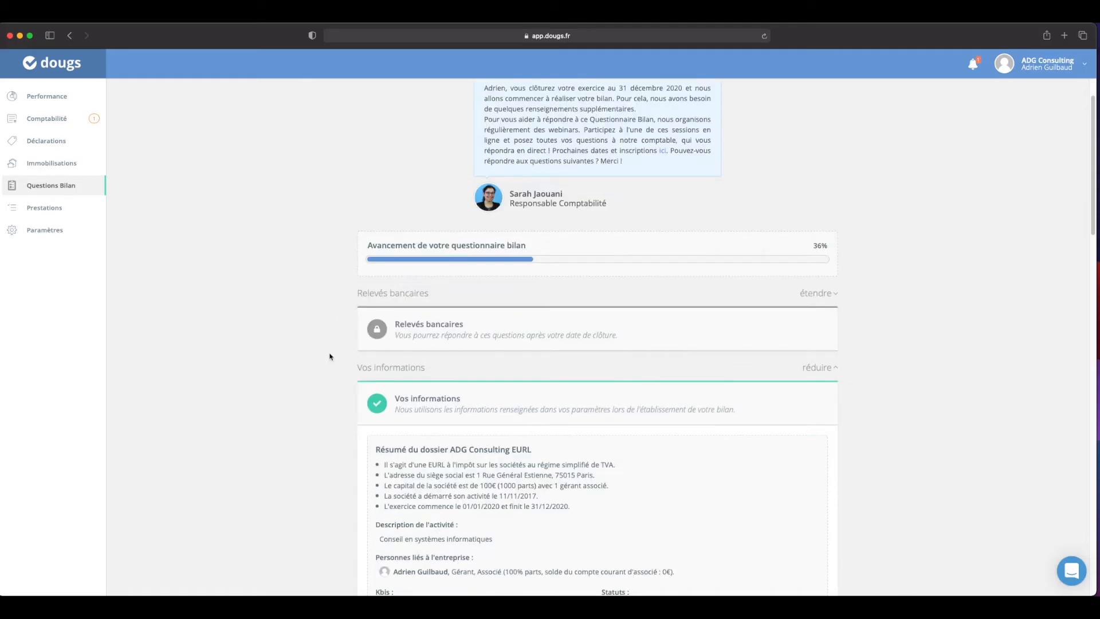
Step: From the Opérations bancaires section, inspect the details of the unvalidated 17 December MANGOPAY transfer and return to the balance-sheet questionnaire
scroll(330, 355, "down", 8)
scroll(330, 355, "down", 2)
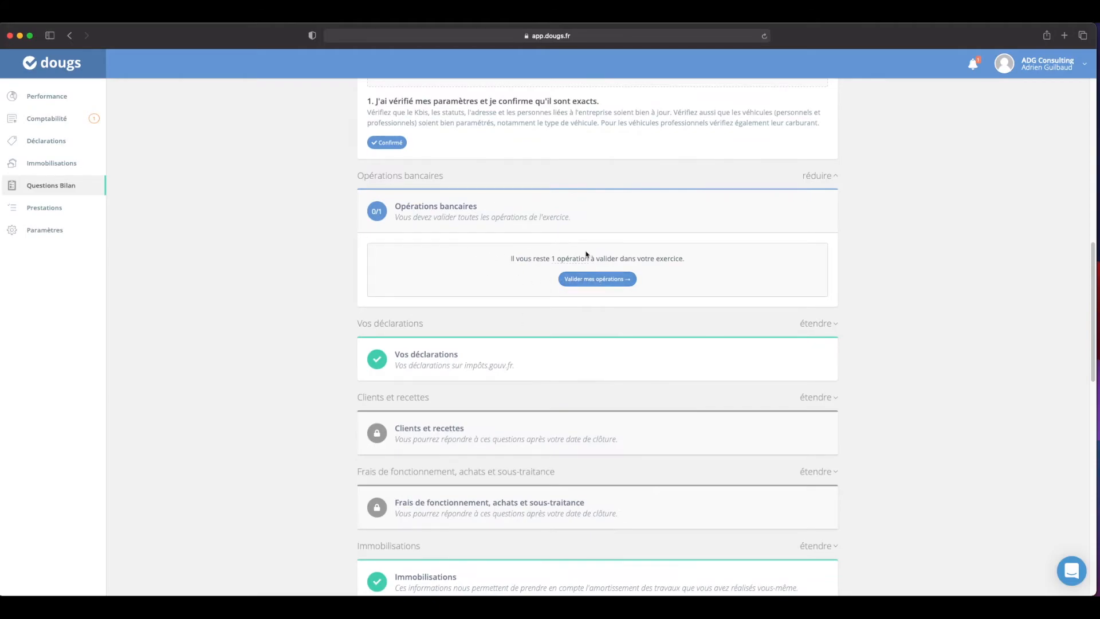
left_click(597, 280)
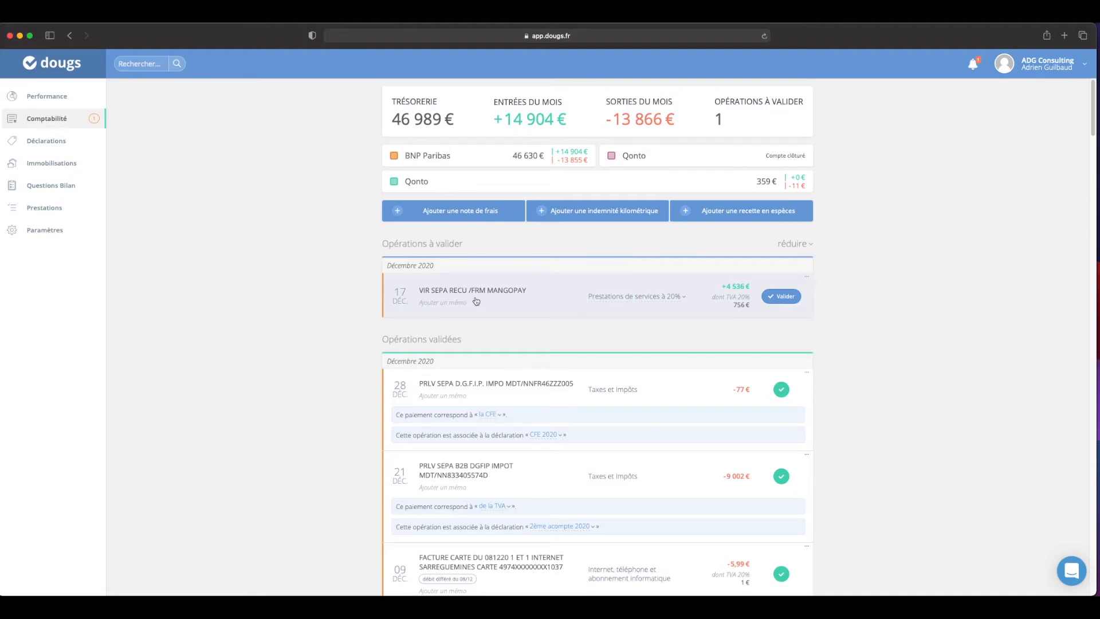
left_click(586, 313)
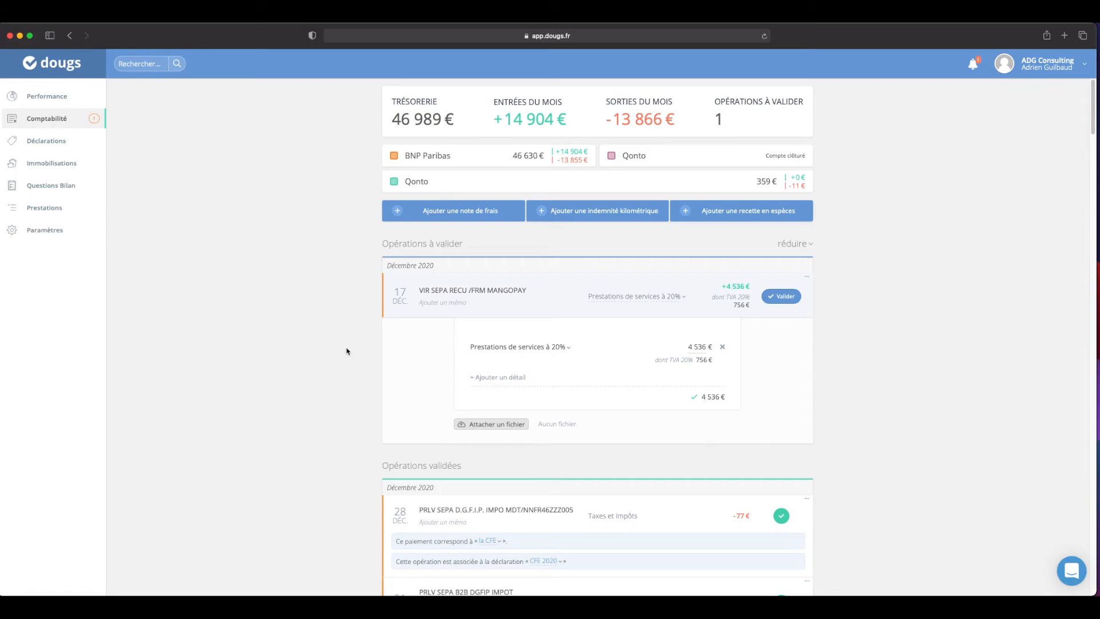
left_click(63, 185)
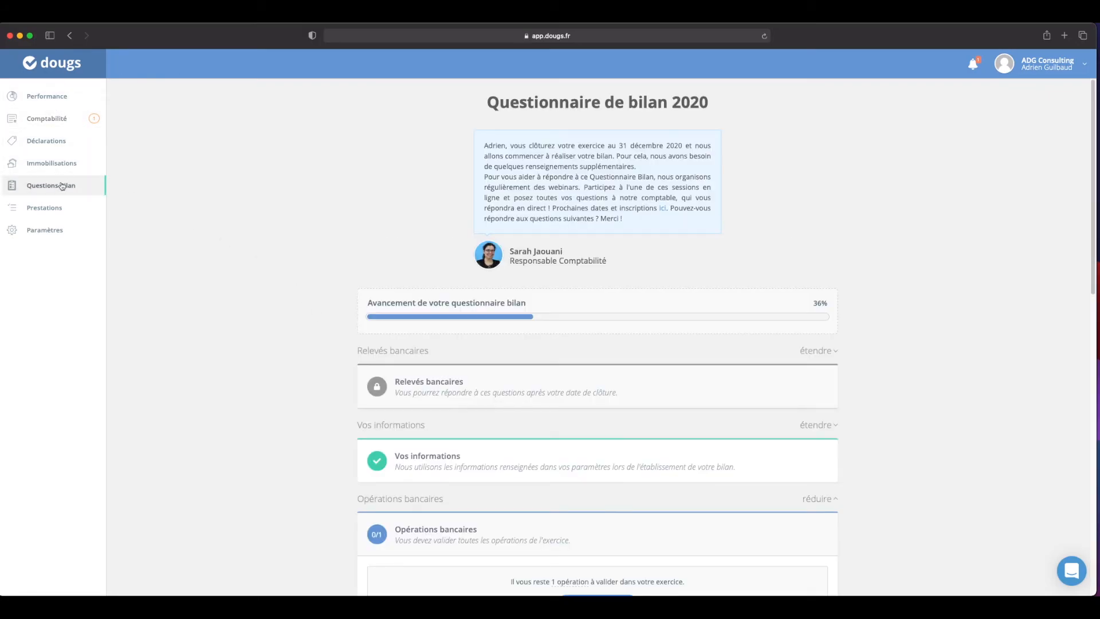